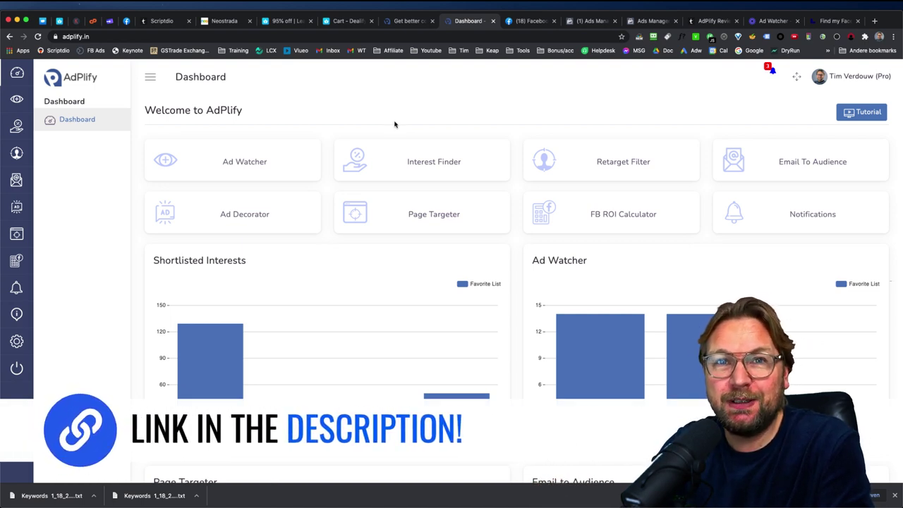
- Switch to the AdPlify review page and look through the mega bonus section on the free My1Link platform account
click(708, 21)
scroll(510, 230, down, 1)
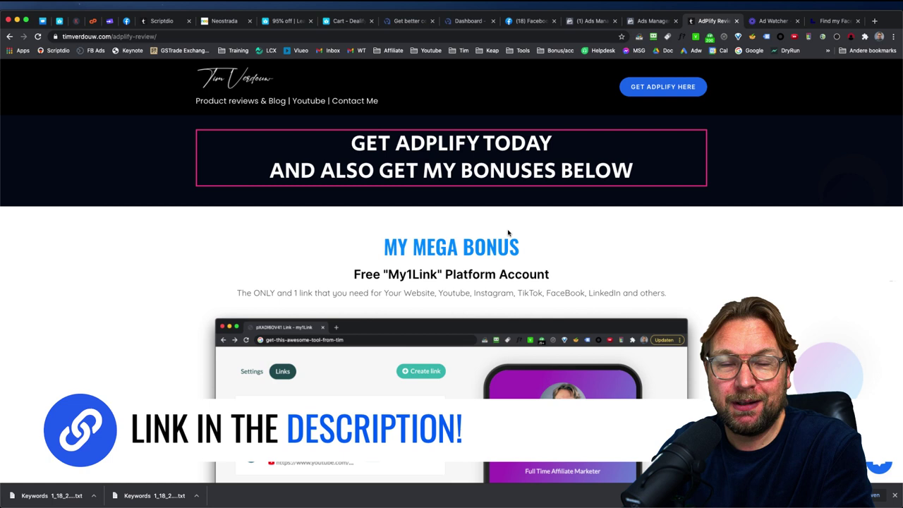
scroll(540, 282, down, 5)
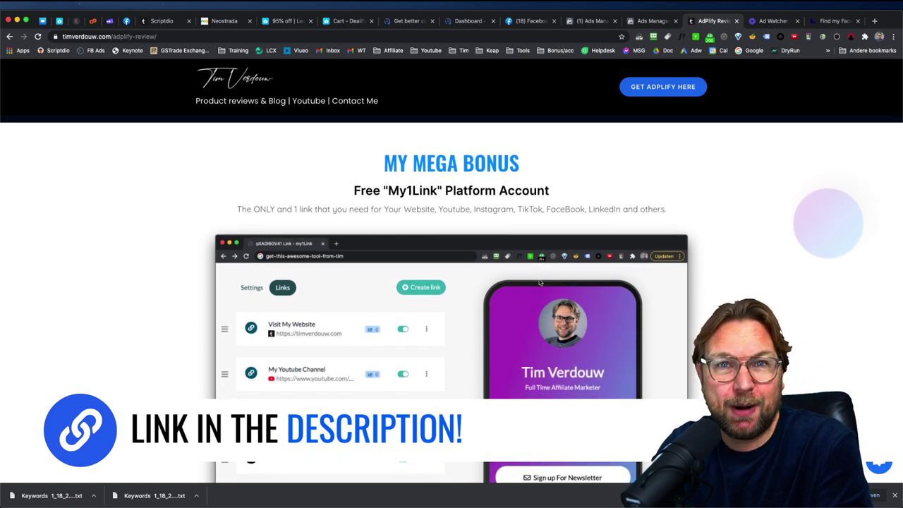
scroll(539, 286, down, 3)
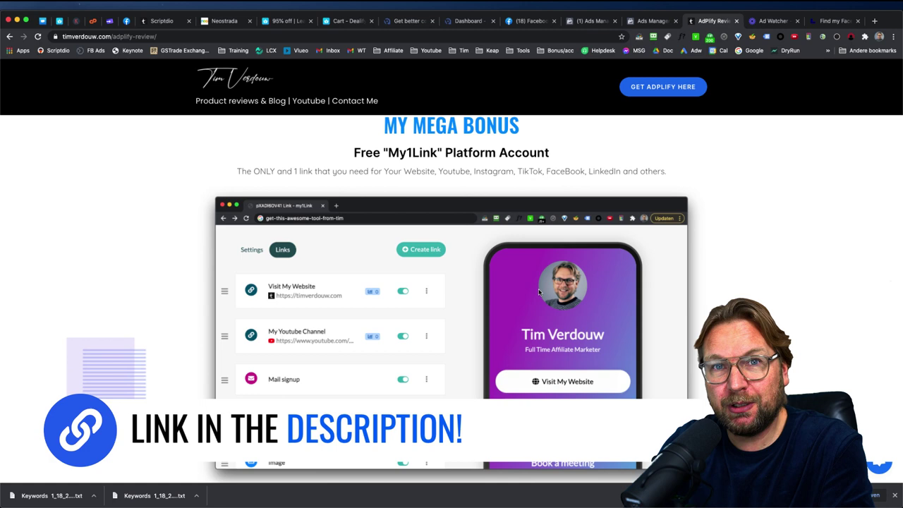
scroll(539, 293, down, 5)
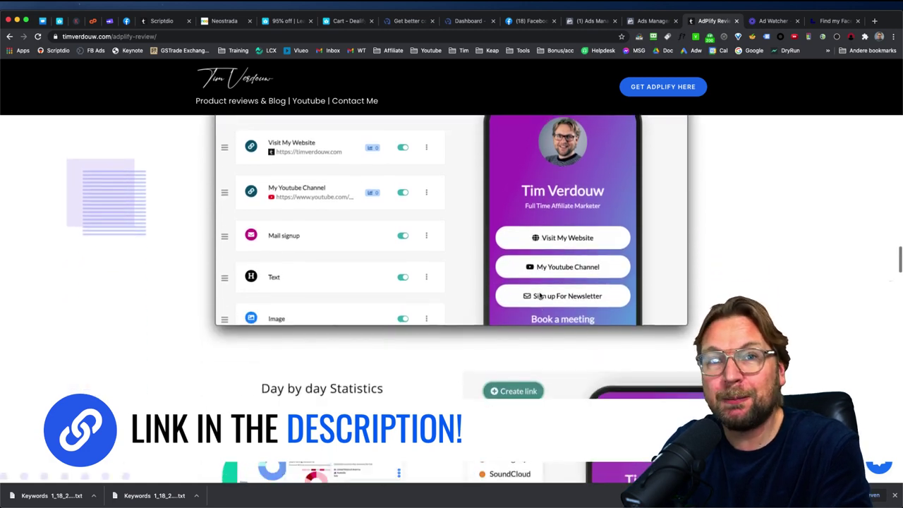
scroll(539, 295, down, 10)
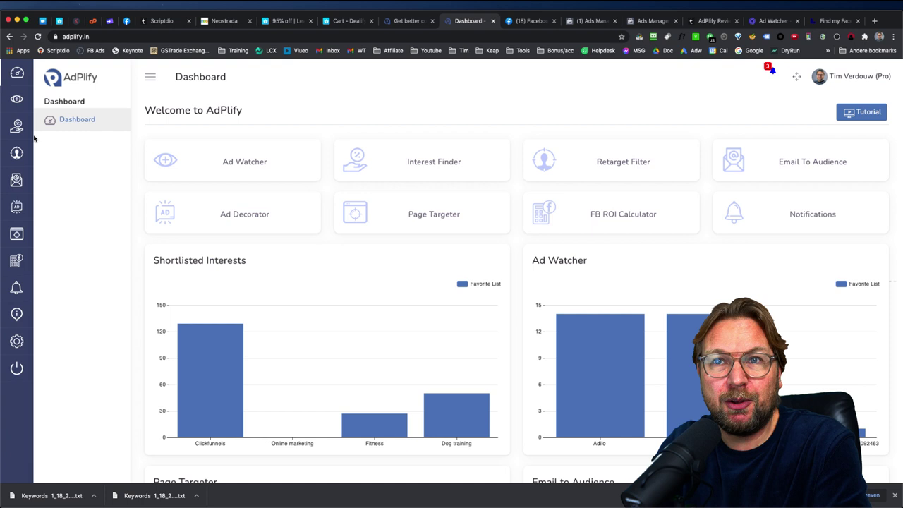
- Open Ad Watcher and view the form for adding a Facebook page by URL or ID, without adding one
mouse_move(17, 153)
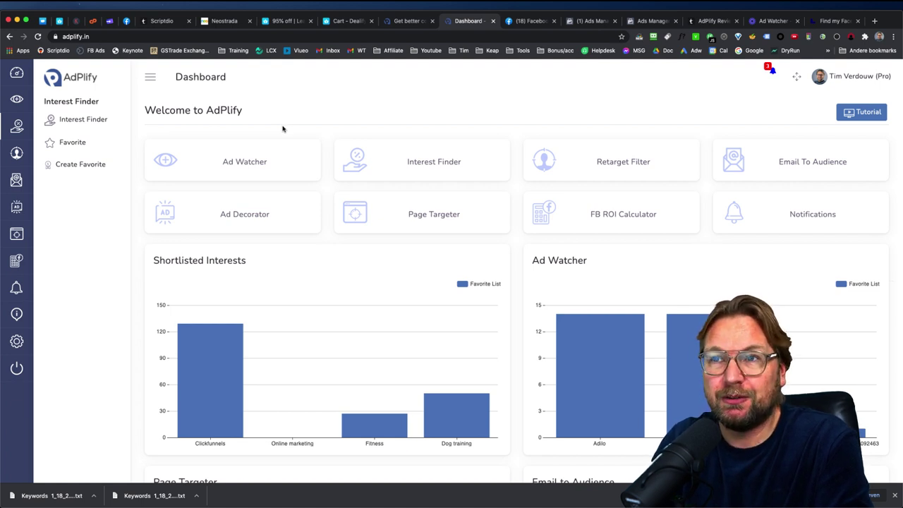
click(231, 167)
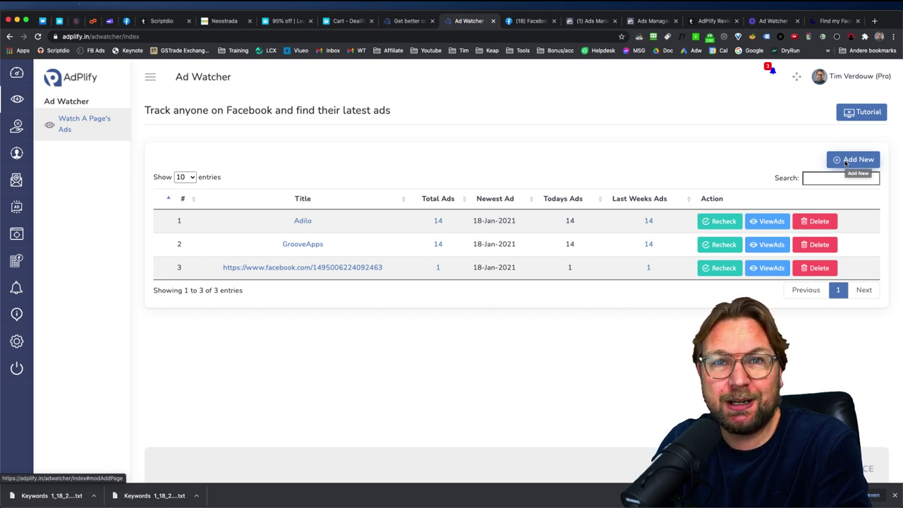
click(845, 162)
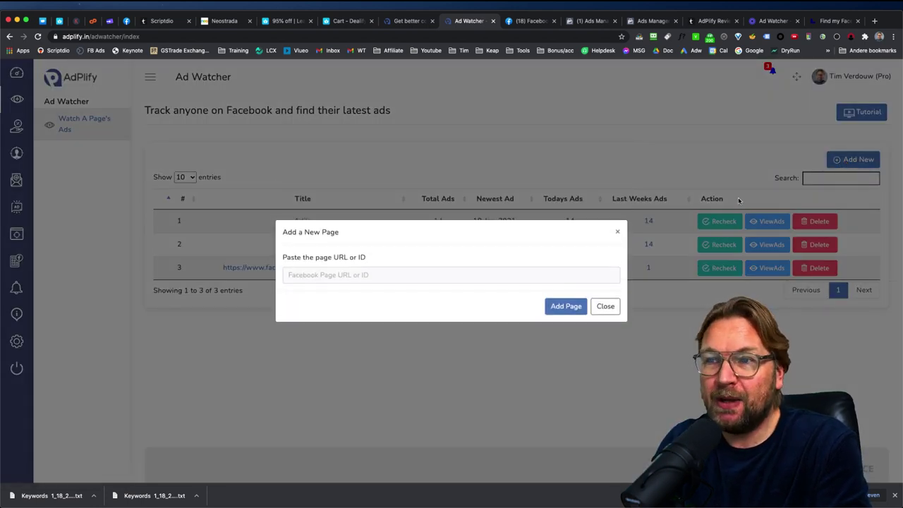
click(292, 281)
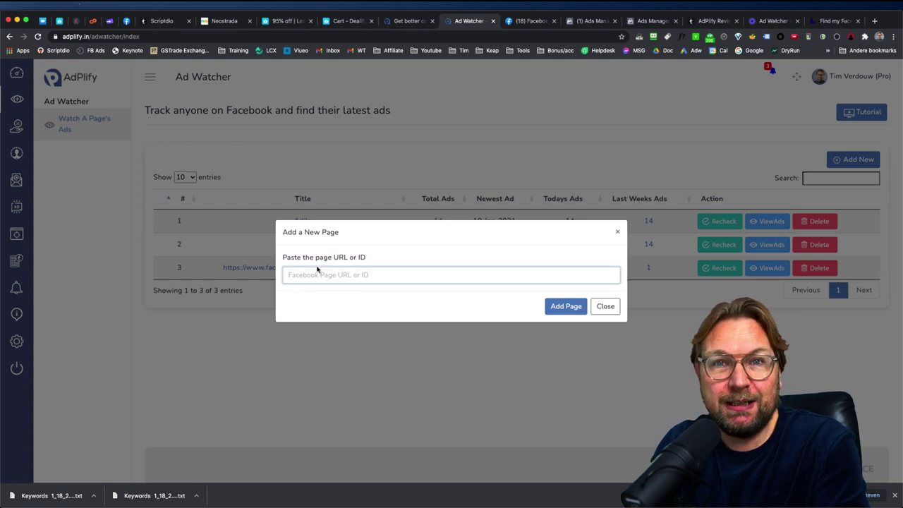
click(617, 231)
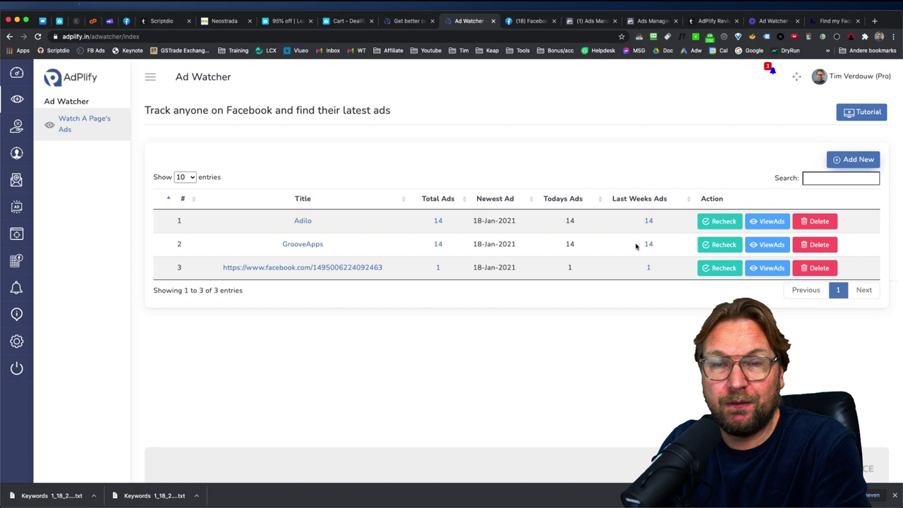
- Open the tracked ads for GrooveApps in Ad Watcher and look through the whole list
click(764, 244)
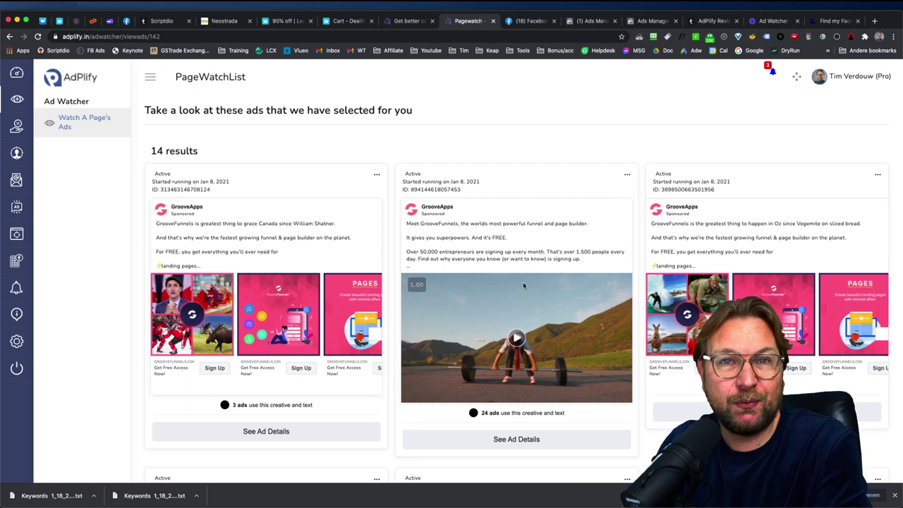
scroll(523, 282, down, 5)
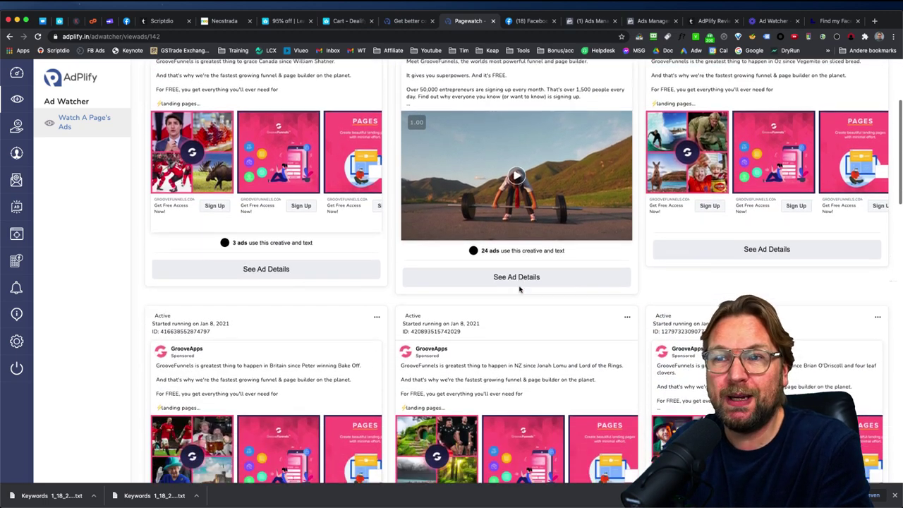
scroll(519, 288, down, 6)
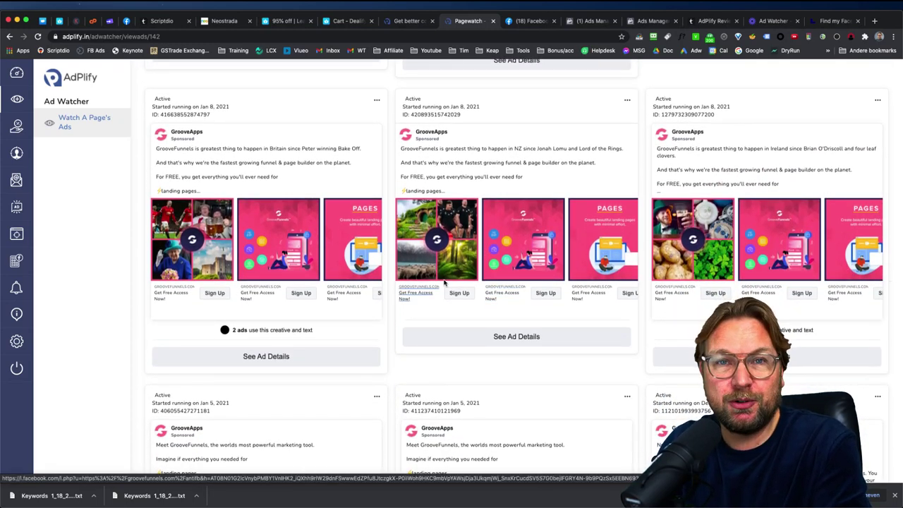
scroll(314, 231, down, 2)
scroll(313, 231, down, 9)
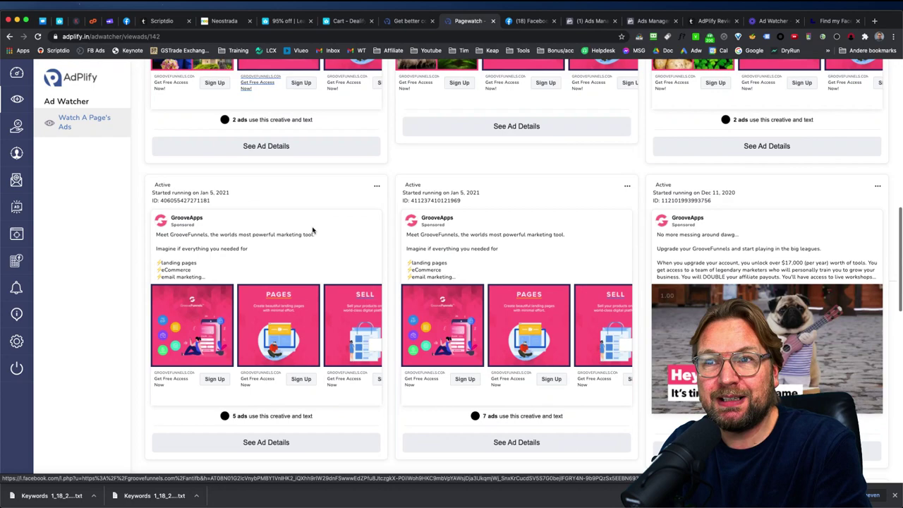
scroll(317, 227, down, 12)
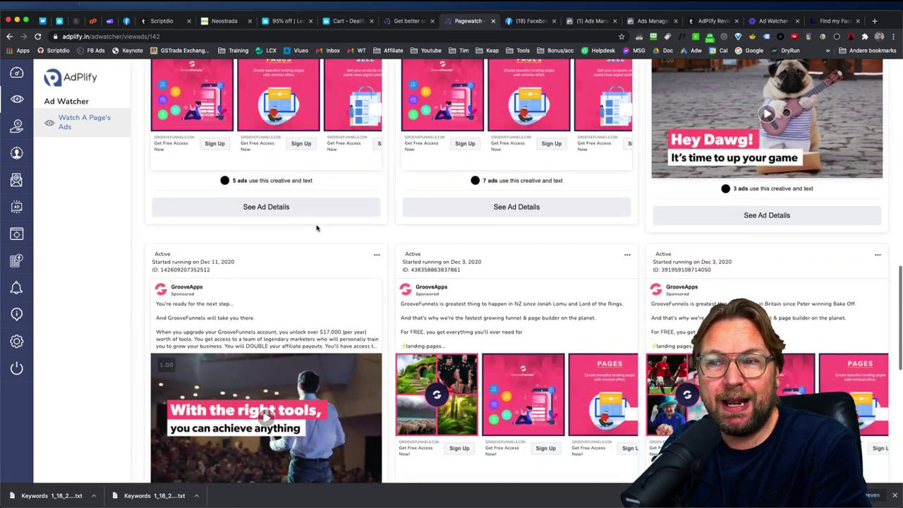
scroll(326, 222, down, 1)
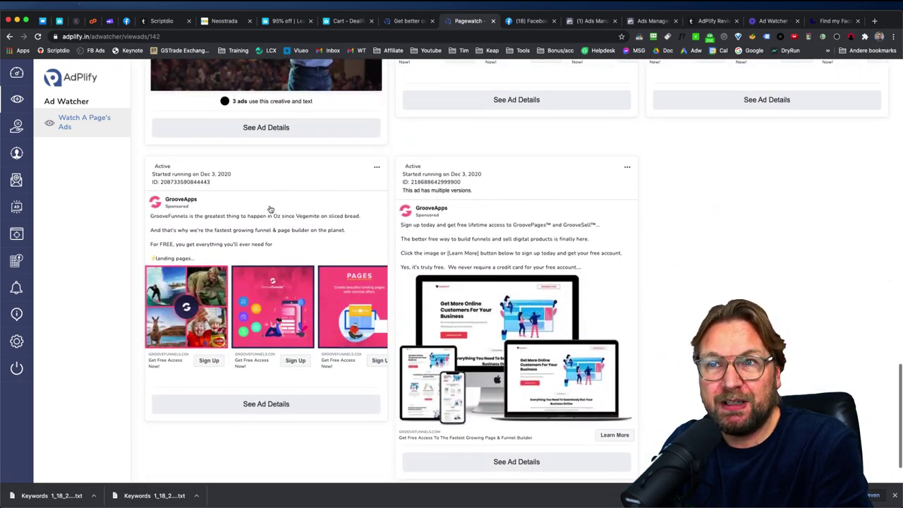
- Examine close up the text and carousel images of the GrooveApps ad about Oz and Vegemite
scroll(226, 212, up, 5)
scroll(263, 144, up, 4)
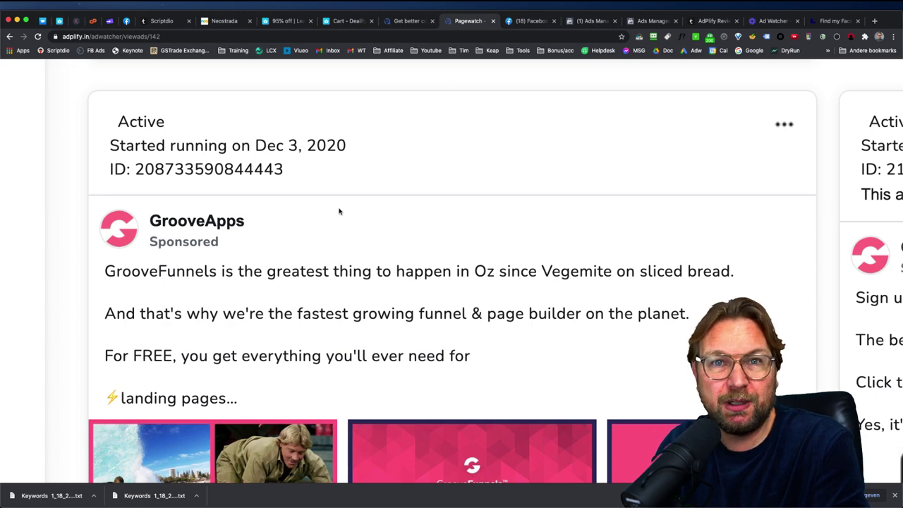
scroll(339, 211, down, 5)
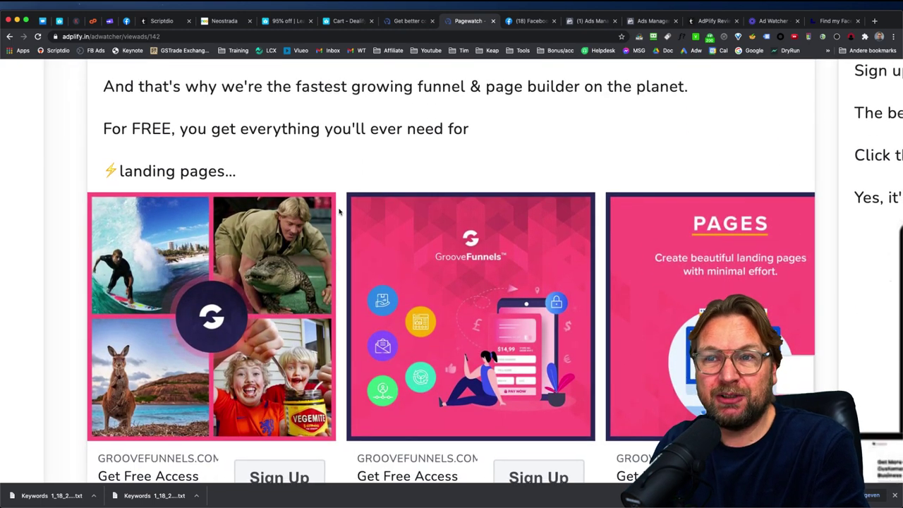
scroll(339, 212, right, 2)
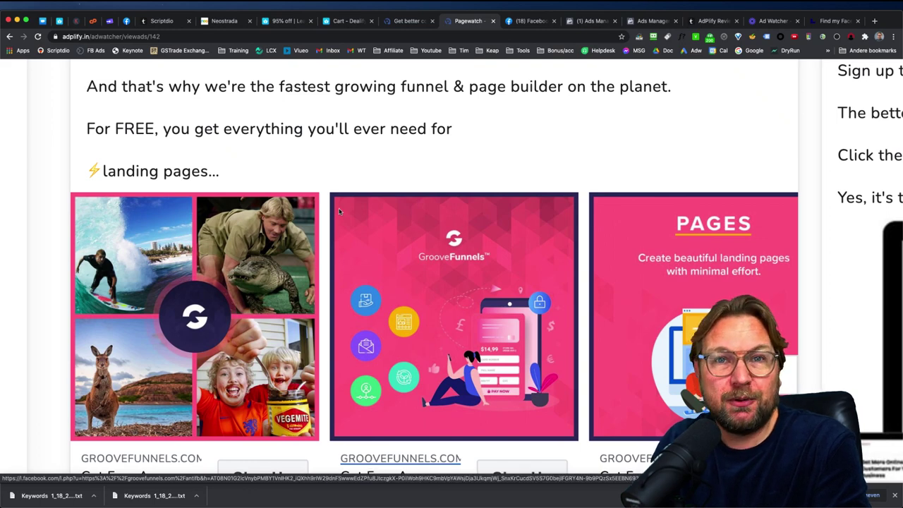
scroll(339, 207, down, 5)
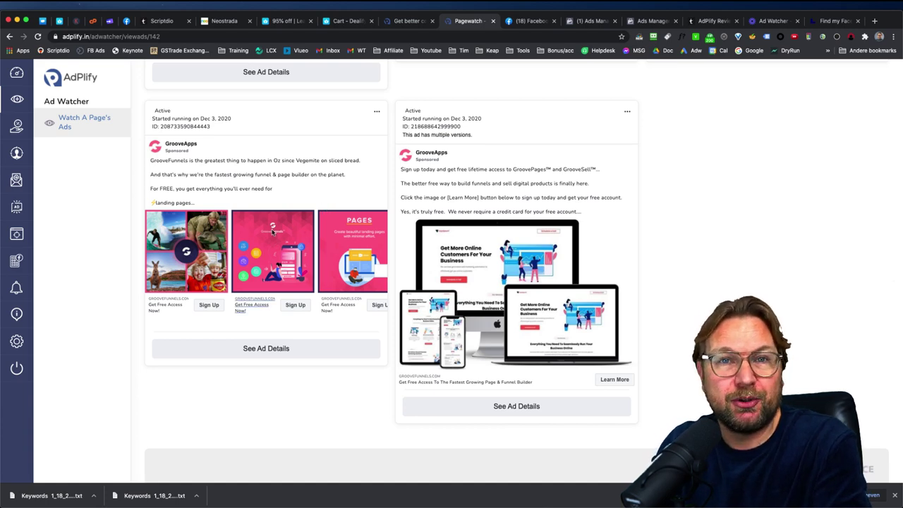
- Visit the GrooveApps Facebook page from its "With the right tools" video ad, and return to the ad list
scroll(272, 232, up, 5)
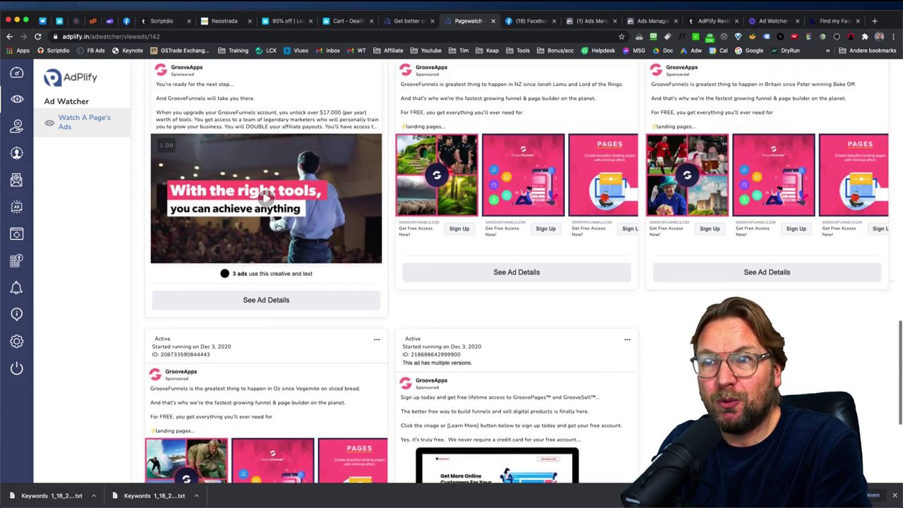
scroll(278, 226, up, 3)
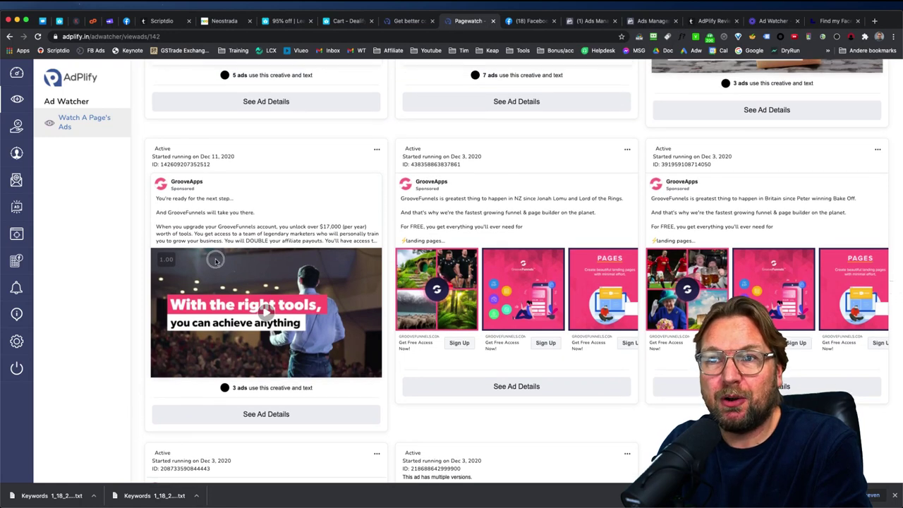
click(190, 183)
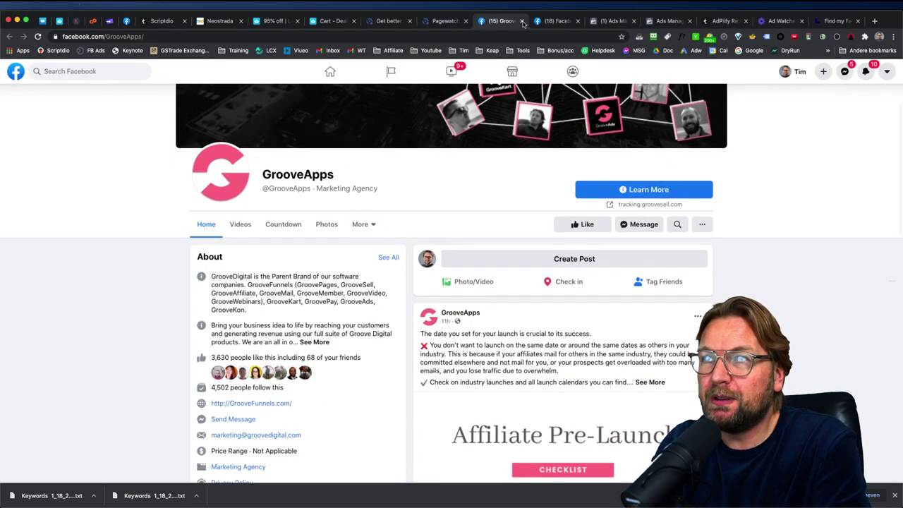
click(523, 22)
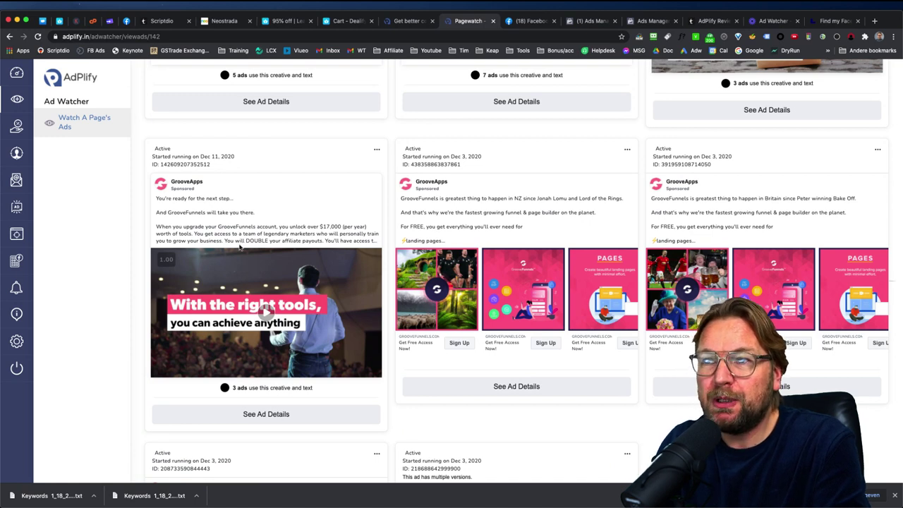
- Follow the Learn More link of the GrooveApps ad with multiple versions through to its landing page, and return to the ad list
scroll(536, 346, down, 1)
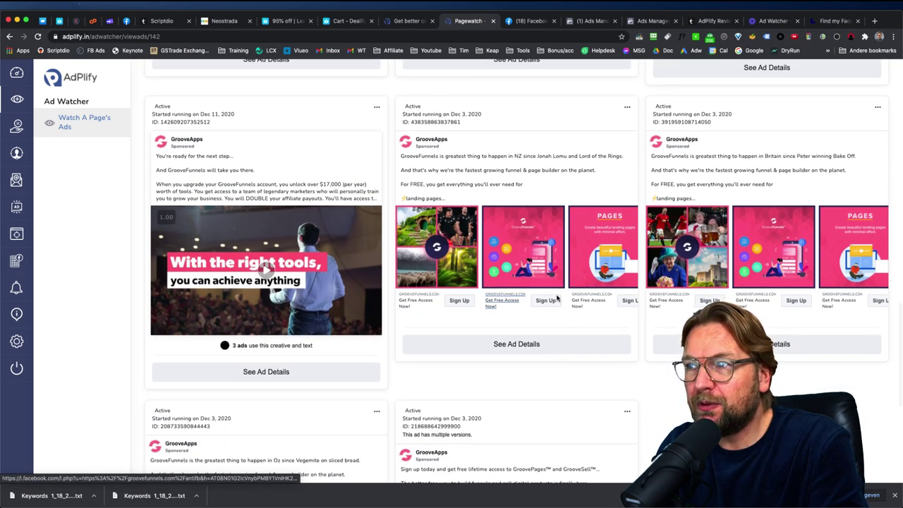
scroll(494, 327, down, 4)
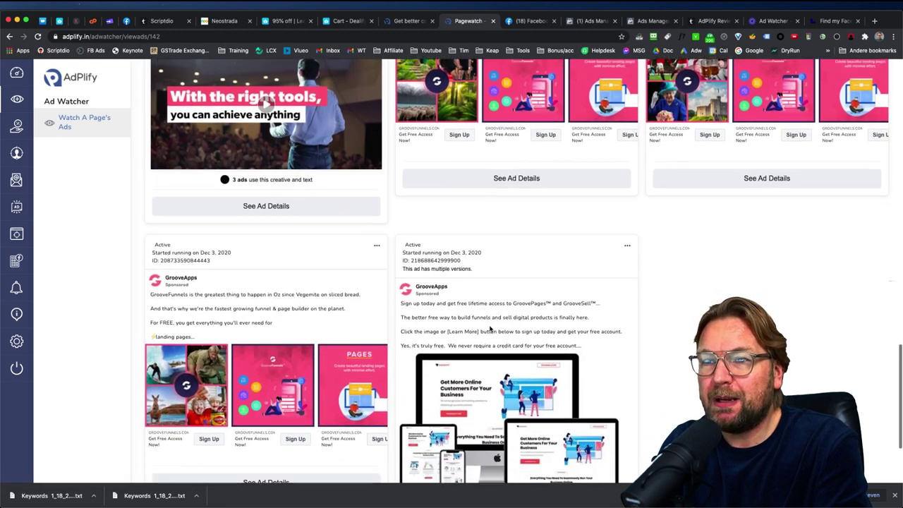
scroll(490, 328, down, 3)
scroll(238, 296, up, 2)
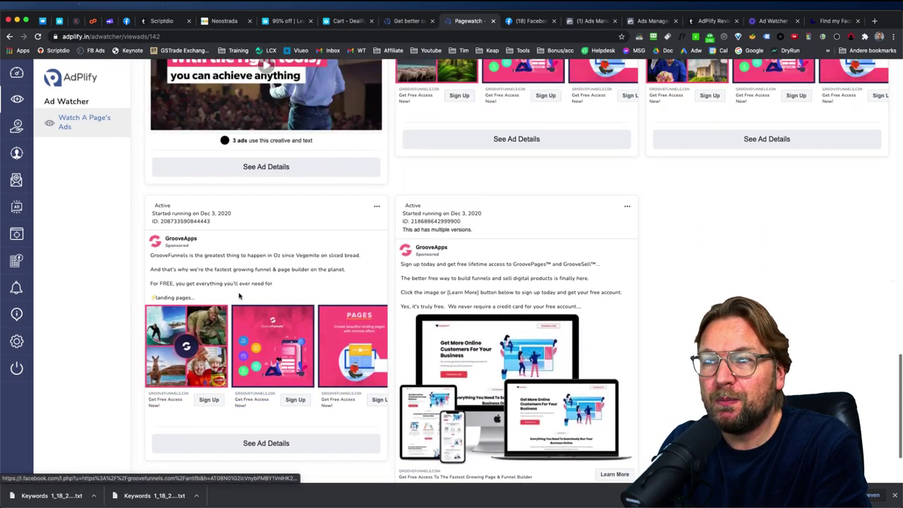
scroll(239, 296, down, 3)
click(621, 377)
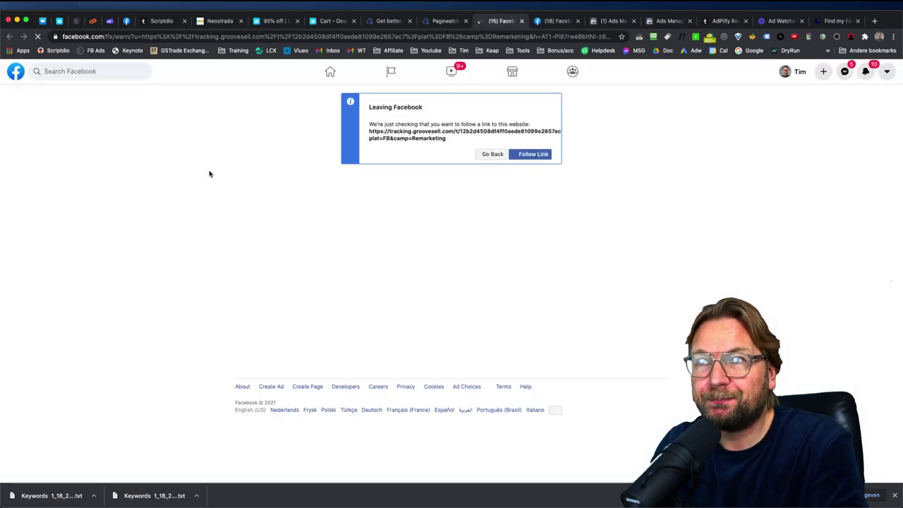
click(530, 155)
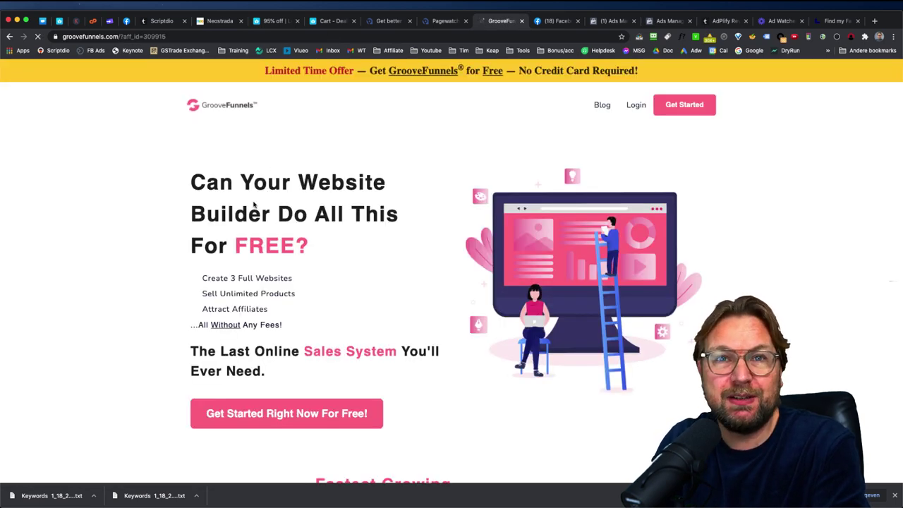
click(521, 21)
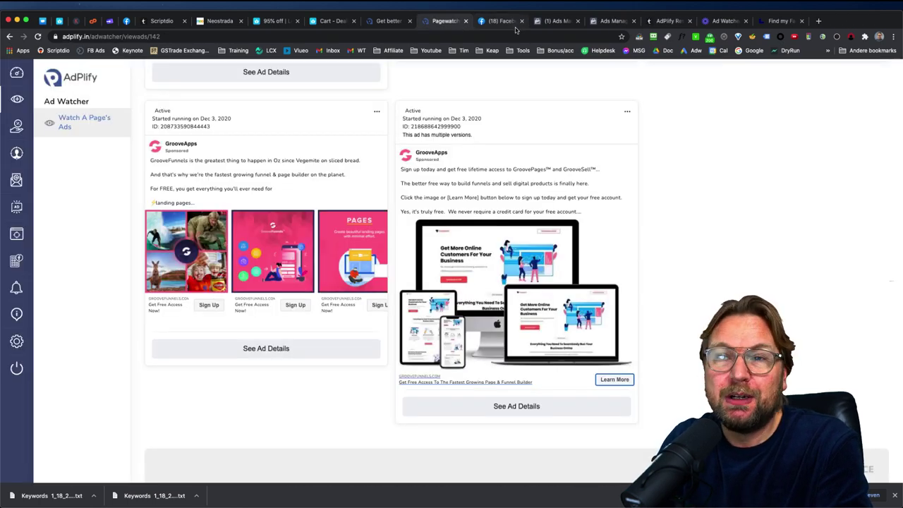
- Leave the GrooveApps ad list, return to the AdPlify dashboard and open the Interest Finder
scroll(345, 166, up, 5)
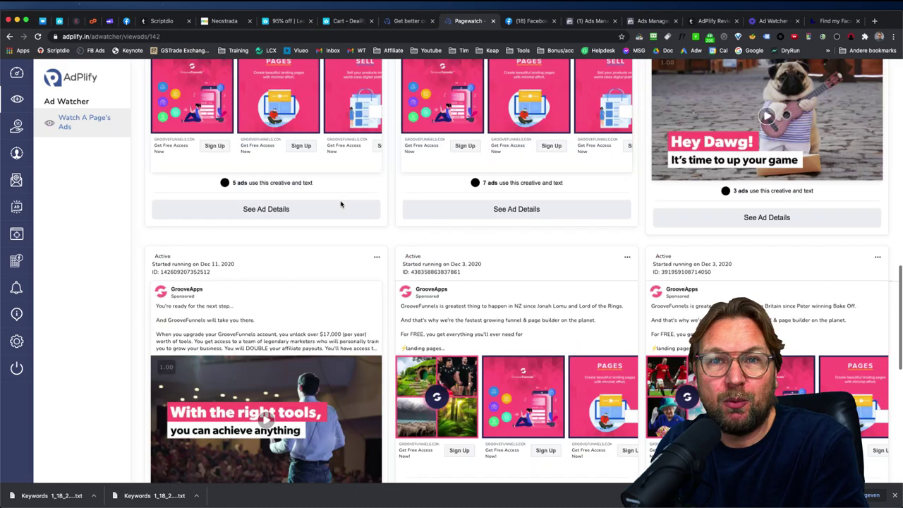
scroll(405, 181, up, 10)
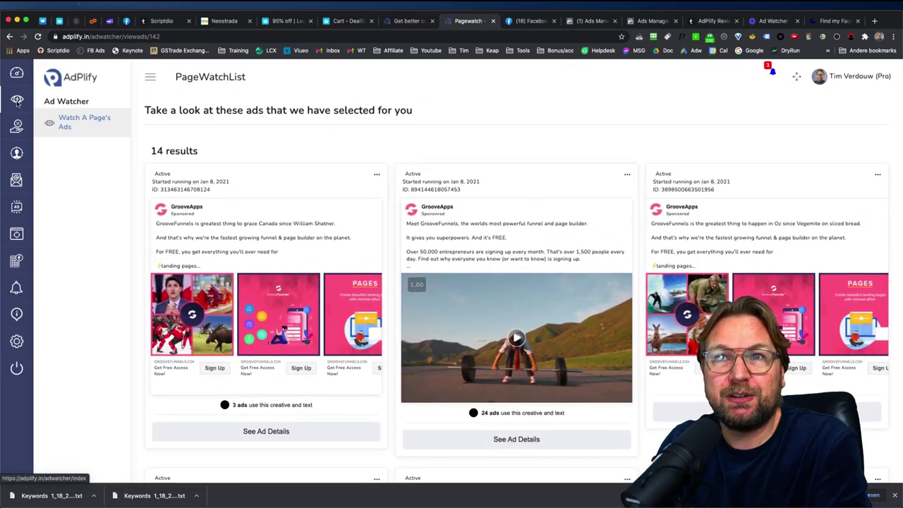
click(19, 75)
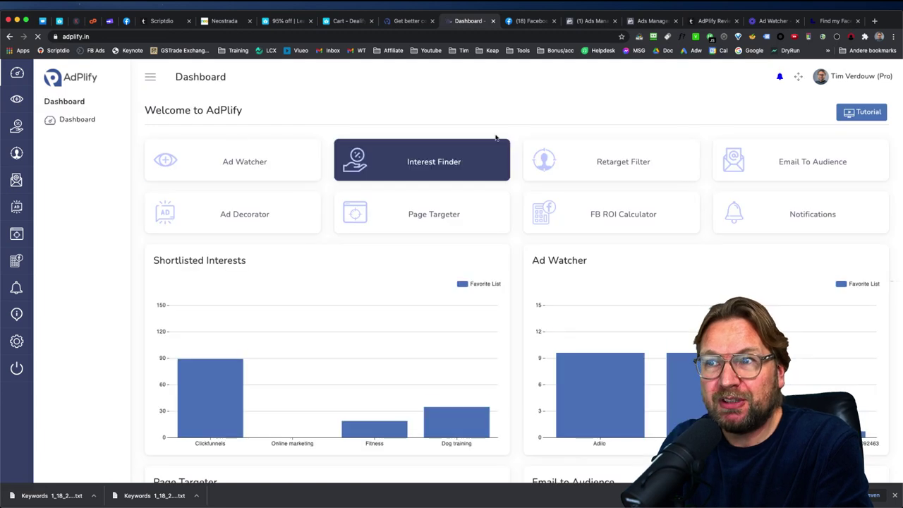
click(456, 166)
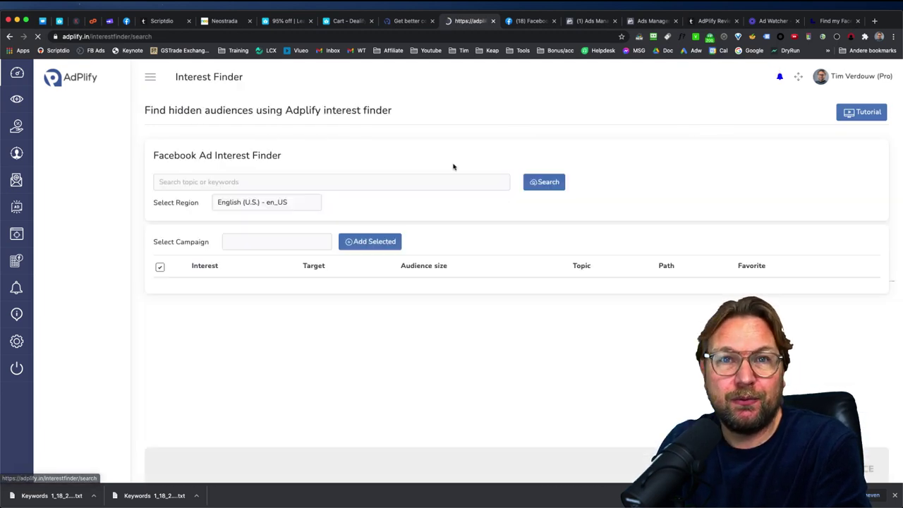
- Search the Interest Finder for "marketing" with the English (U.S.) region, and open the list of favorite campaigns
click(218, 183)
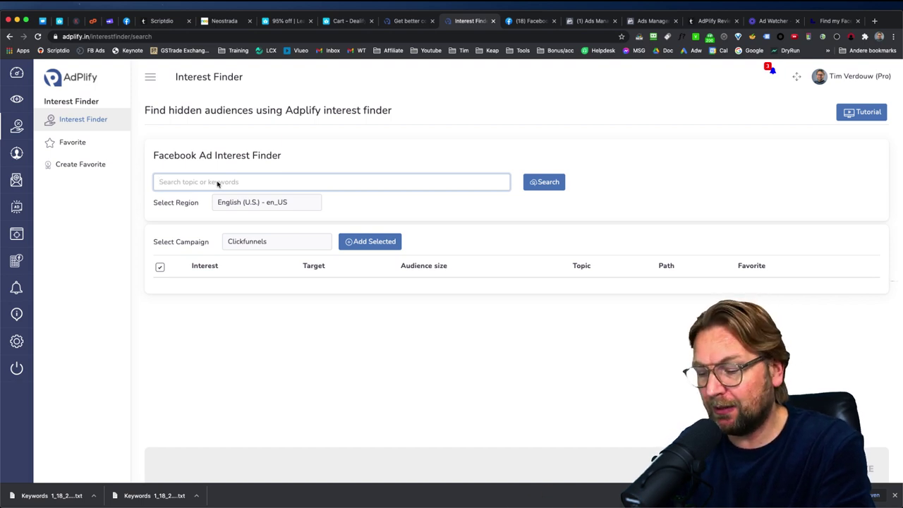
text(marketing)
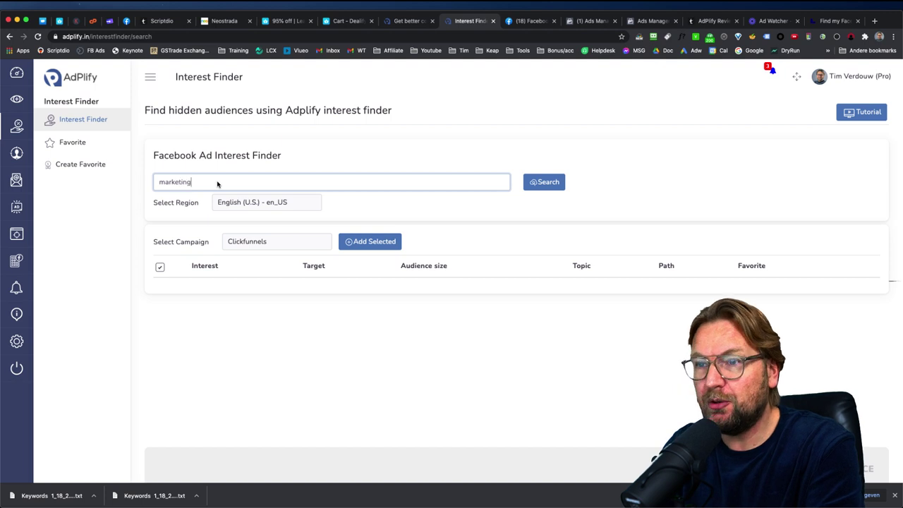
click(532, 184)
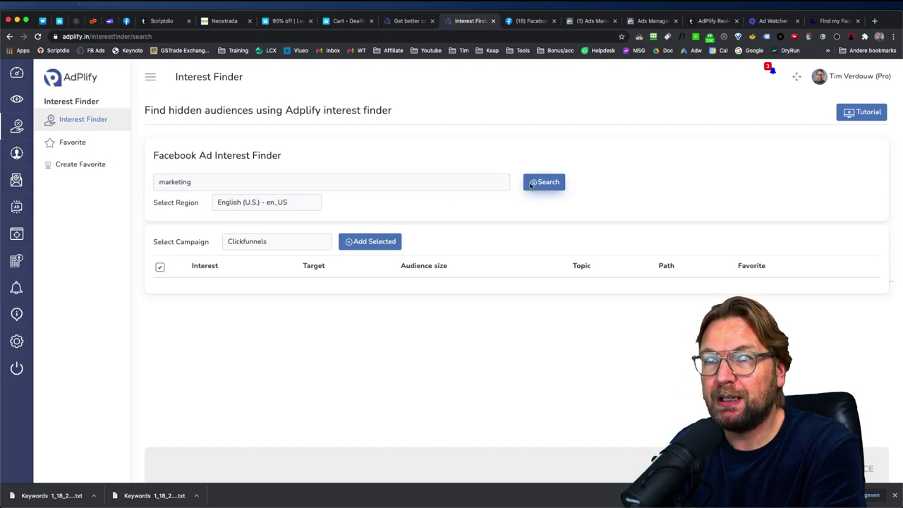
click(69, 144)
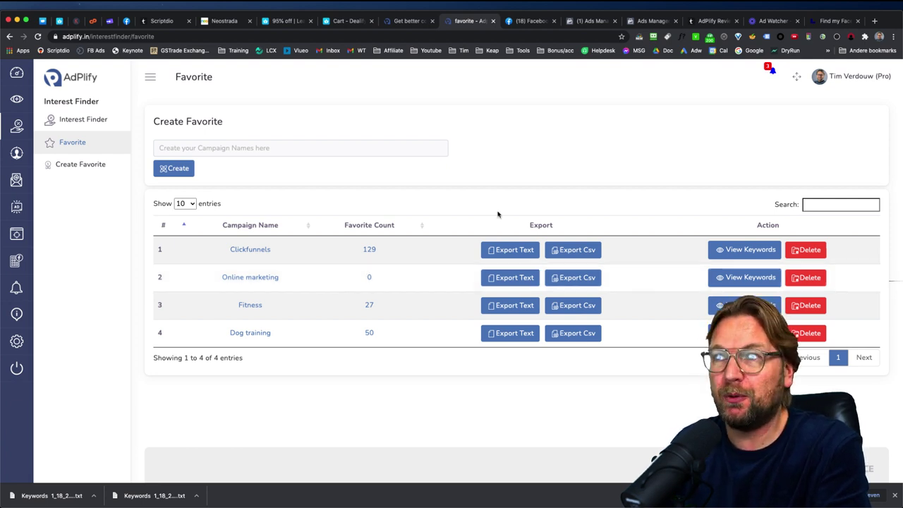
- Switch to Facebook Ads Manager and search the test ad set's detailed targeting for "dogs" in place of the existing entry
click(644, 21)
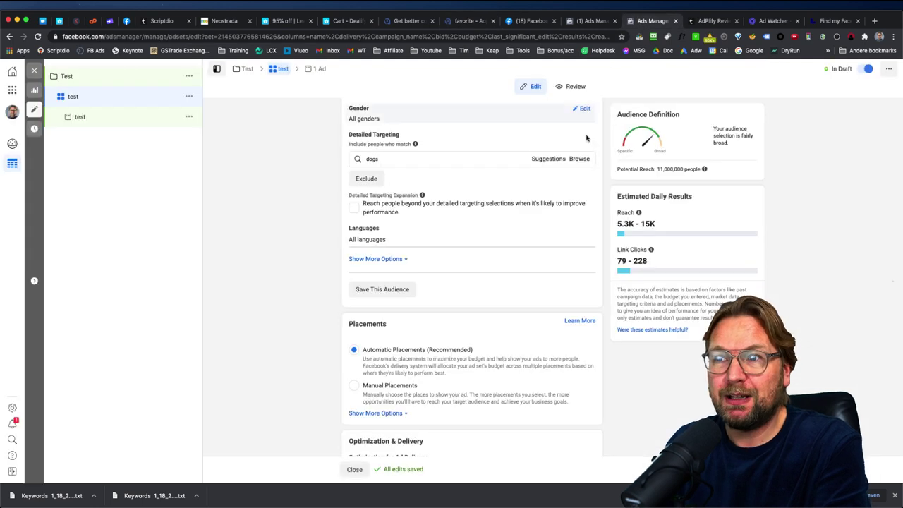
scroll(399, 162, up, 2)
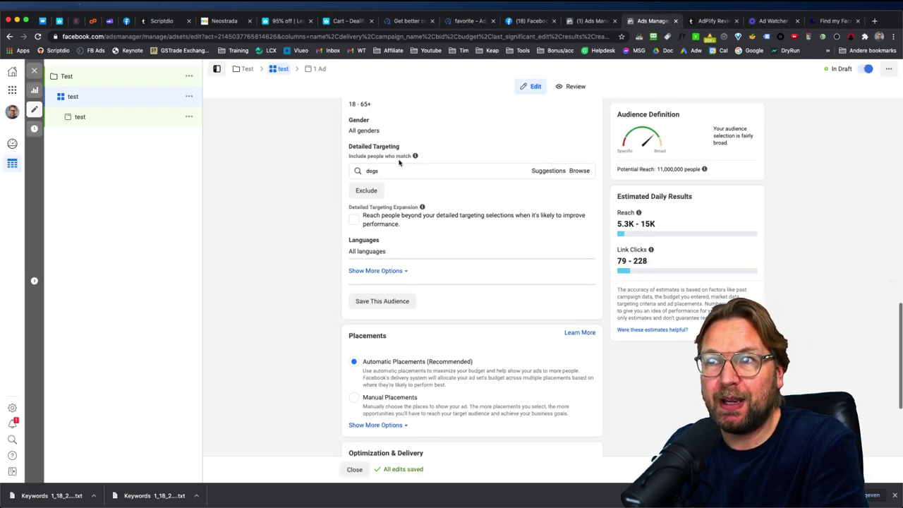
double_click(387, 192)
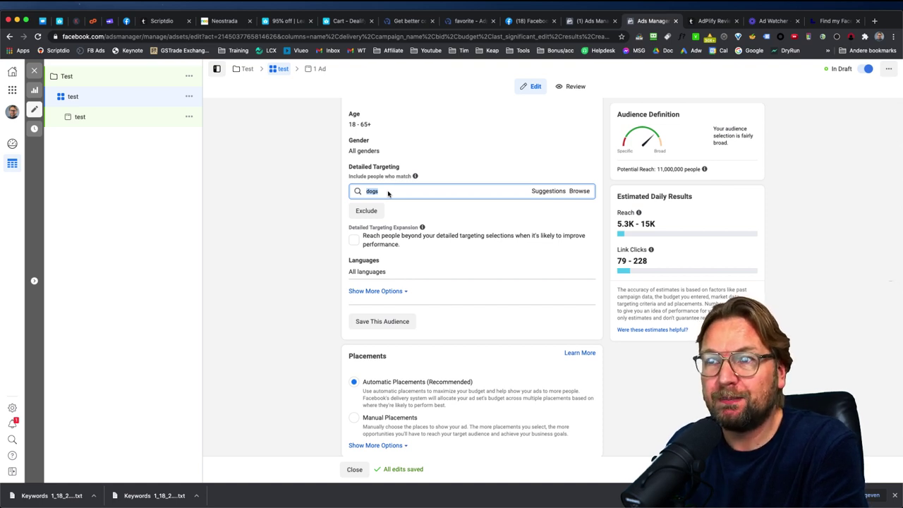
key(BackSpace)
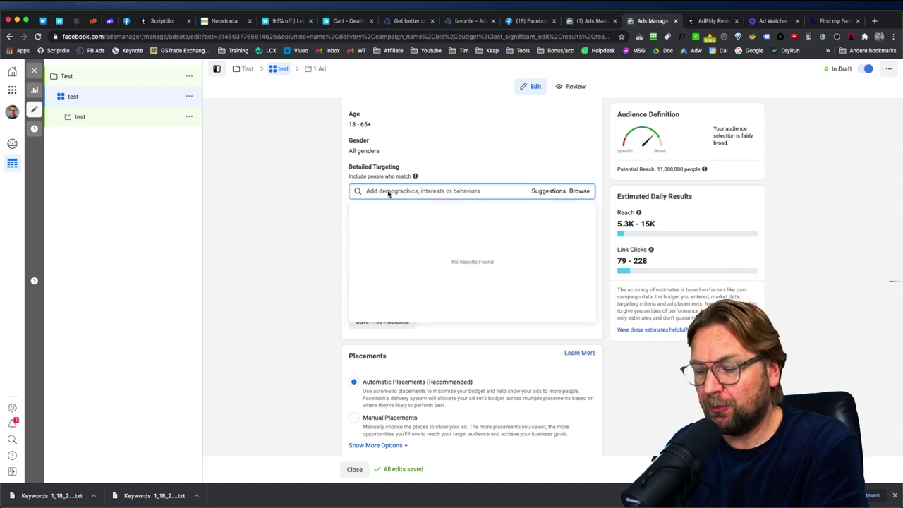
text(dogs)
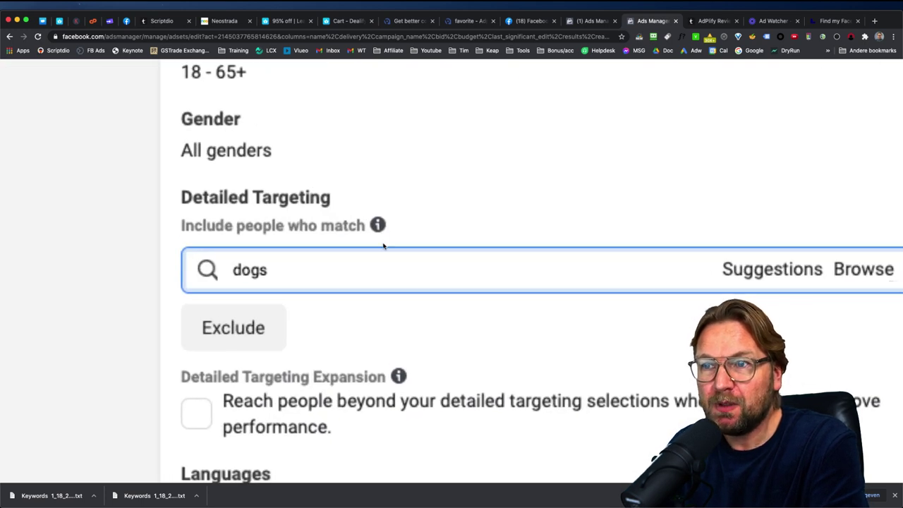
- Clear the detailed targeting search and enter "dogs" again to bring up its list of suggestions
scroll(384, 245, down, 3)
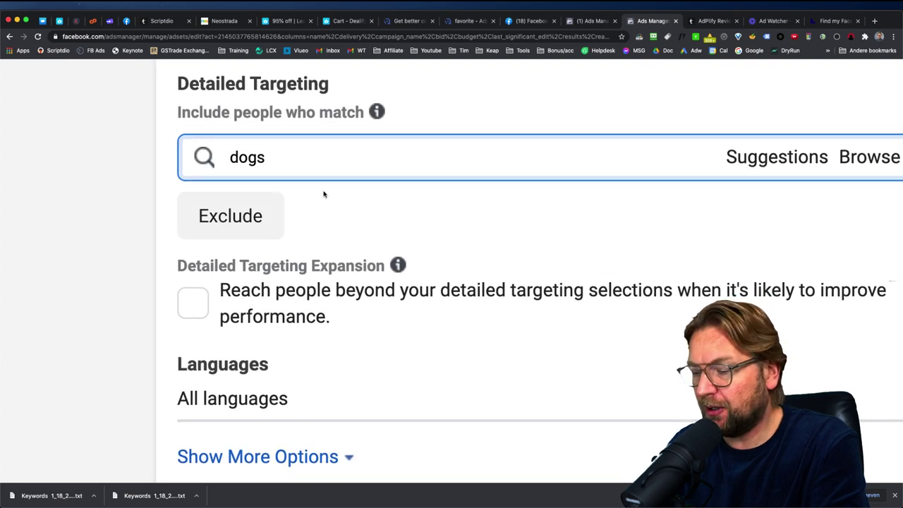
key(BackSpace)
text(s)
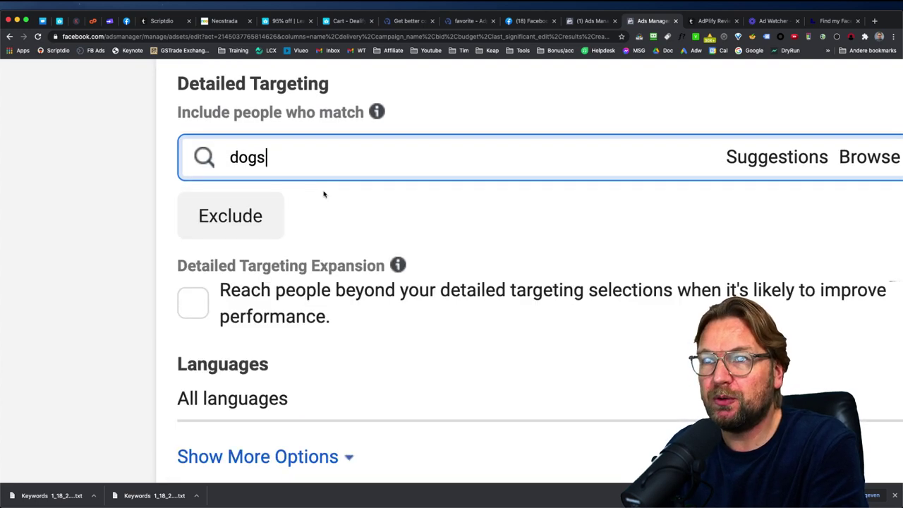
key(BackSpace)
key(BackSpace)
key(BackSpace)
key(BackSpace)
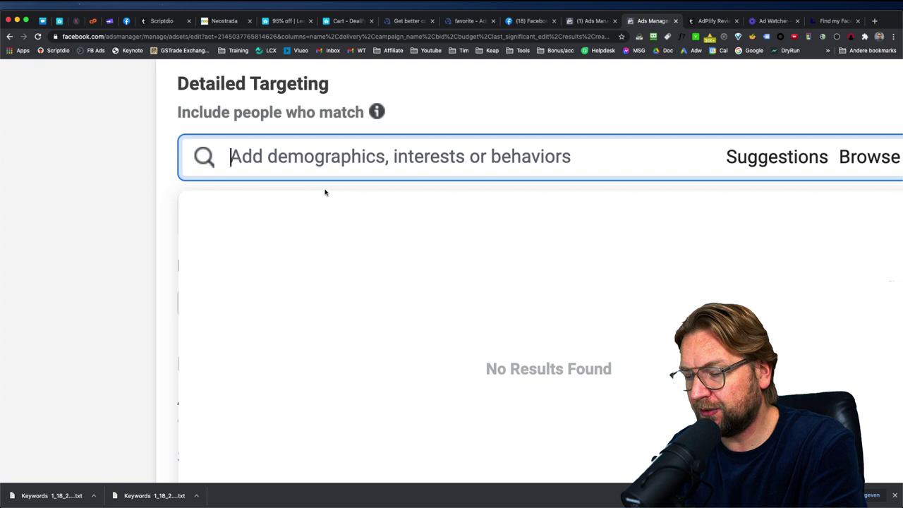
text(dogs)
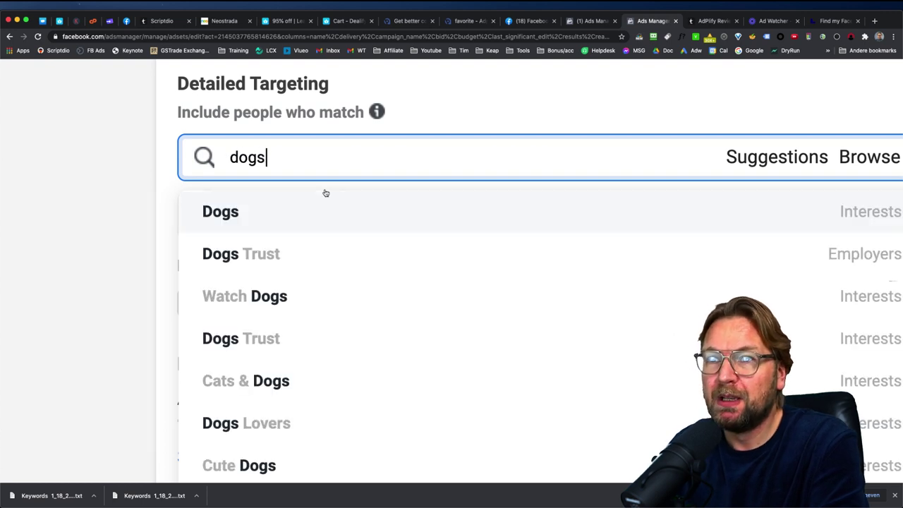
- Look through the full list of detailed targeting suggestions for "dogs", comparing interests, employers and job titles
scroll(292, 247, down, 1)
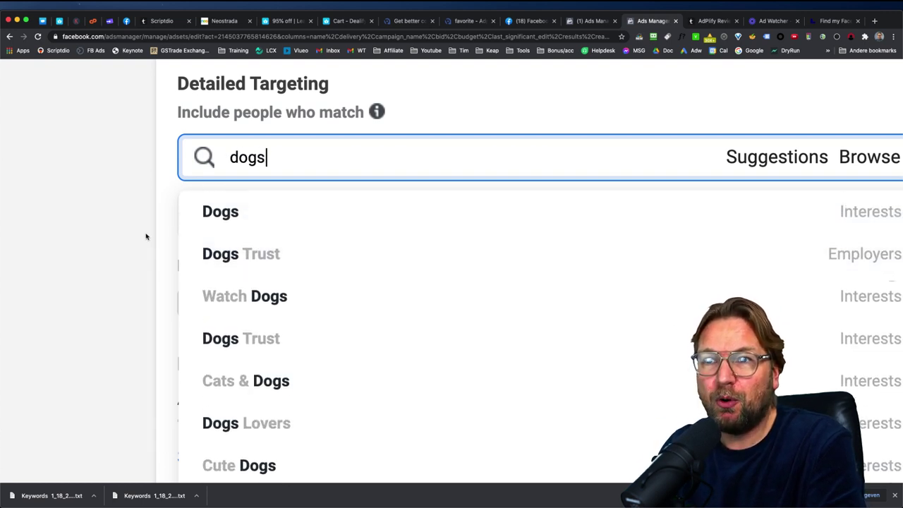
scroll(146, 236, down, 3)
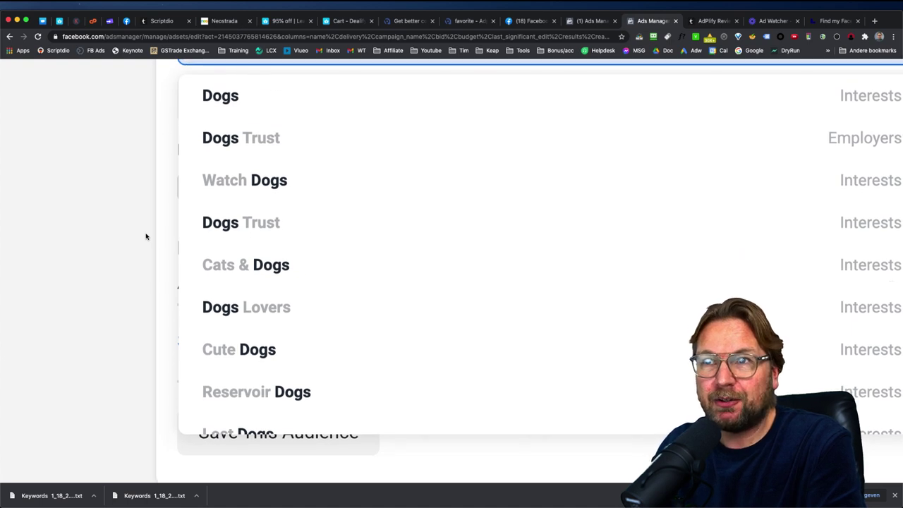
scroll(230, 250, down, 5)
scroll(231, 251, down, 10)
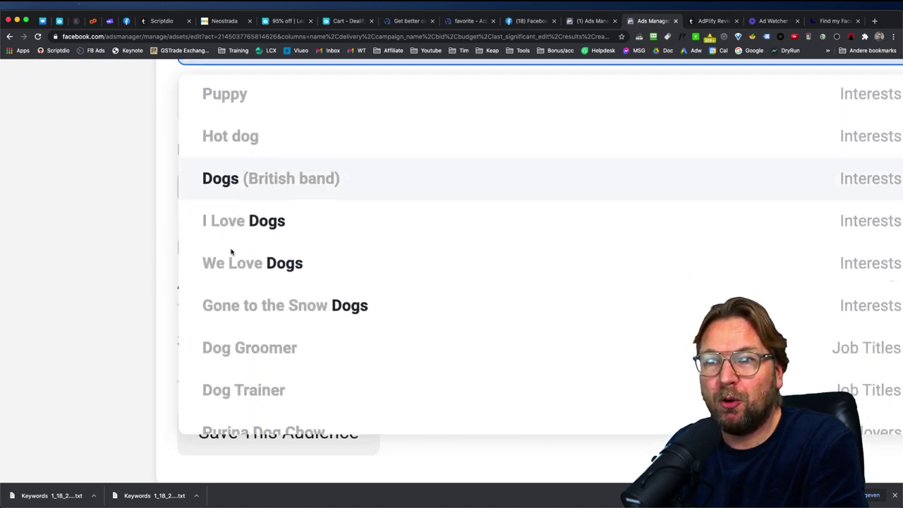
scroll(230, 251, up, 11)
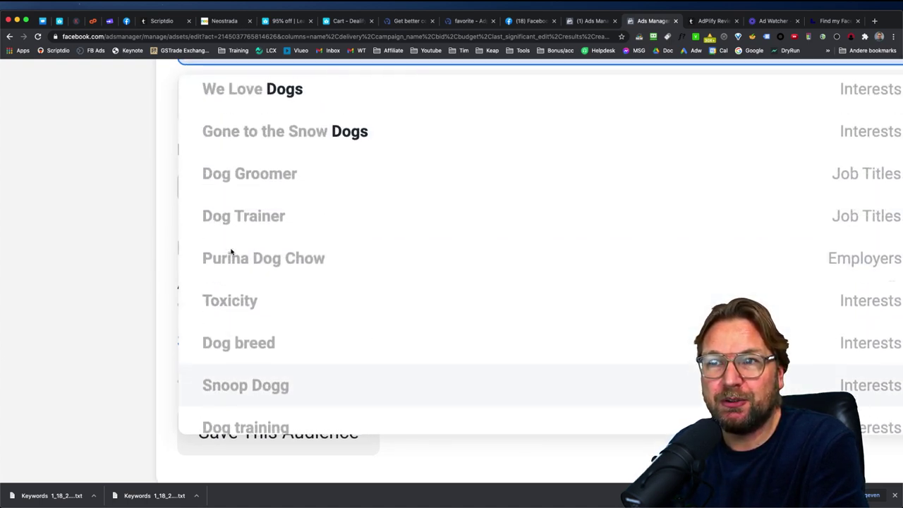
scroll(231, 252, up, 5)
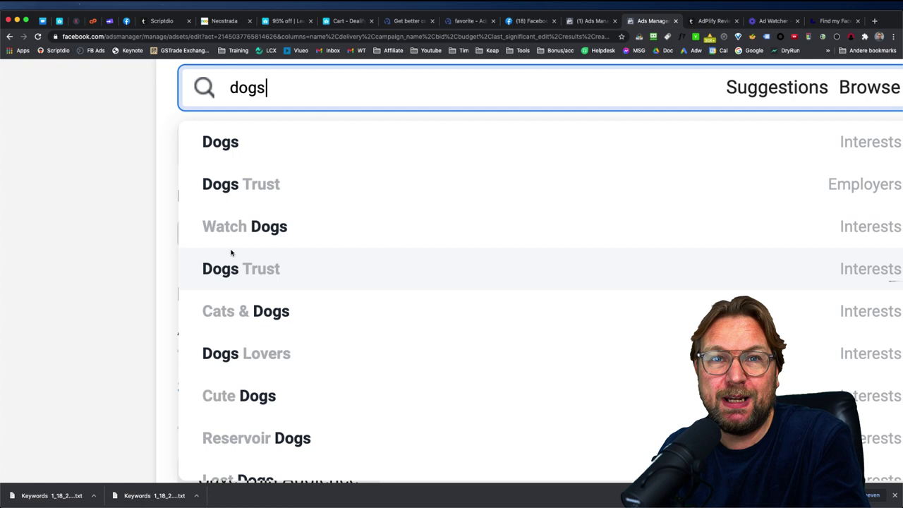
scroll(281, 254, down, 10)
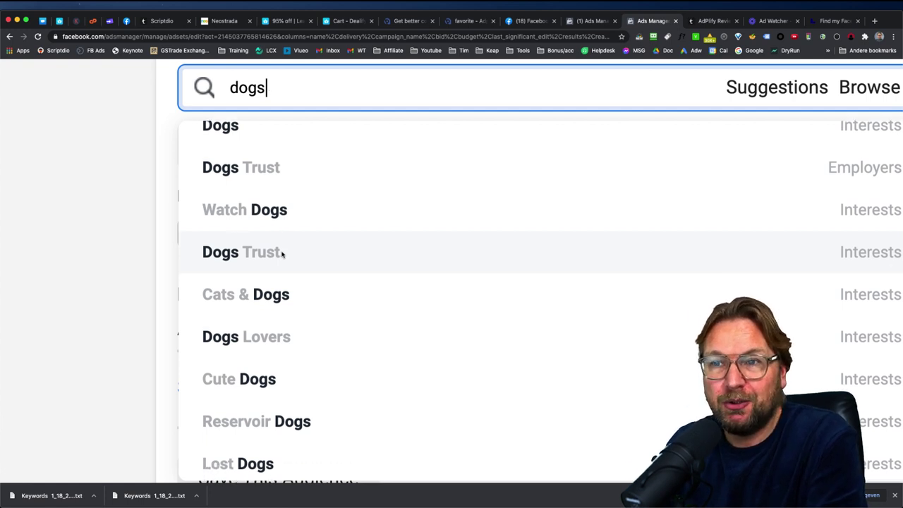
scroll(281, 255, down, 3)
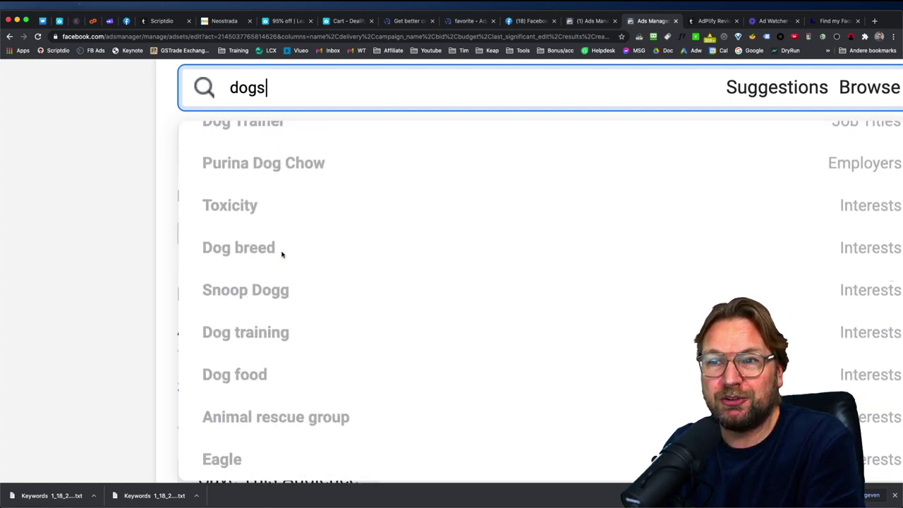
scroll(282, 255, up, 4)
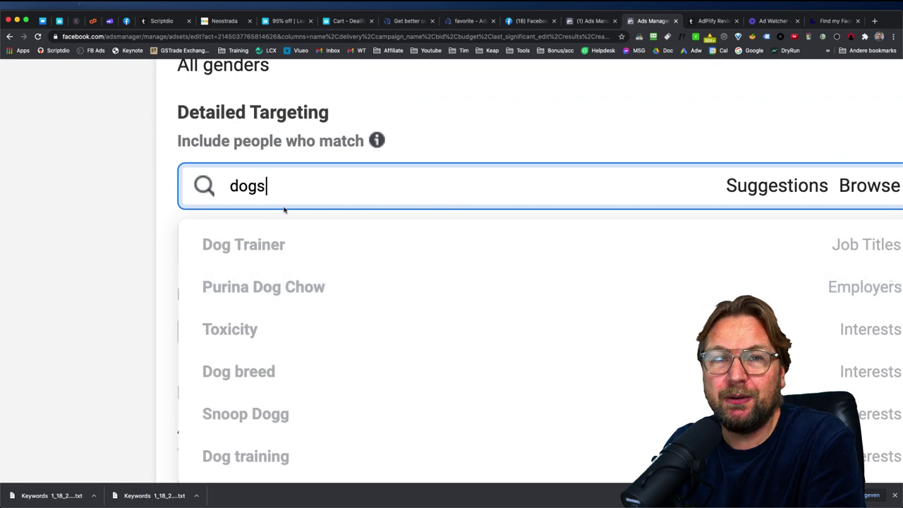
scroll(278, 236, up, 1)
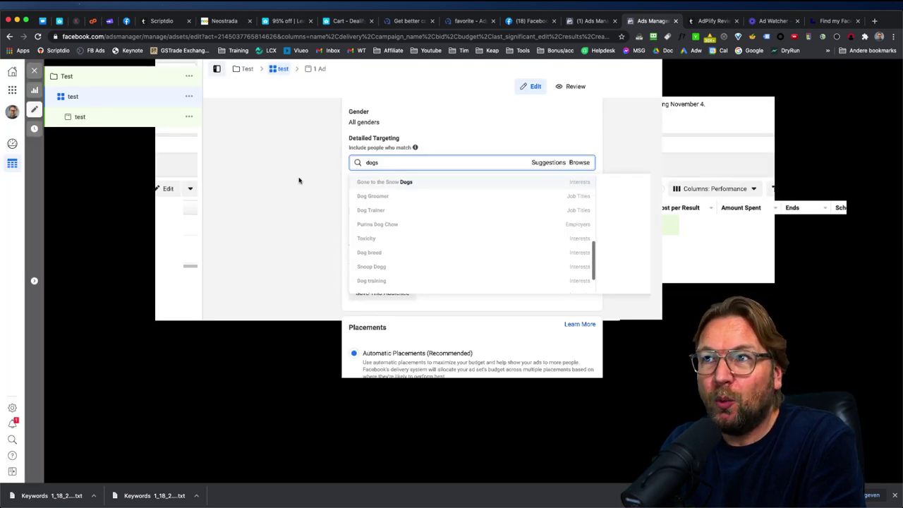
- Switch back to AdPlify, review the first two pages of shortlisted interests for the Clickfunnels campaign, and return to the favorites list
click(465, 22)
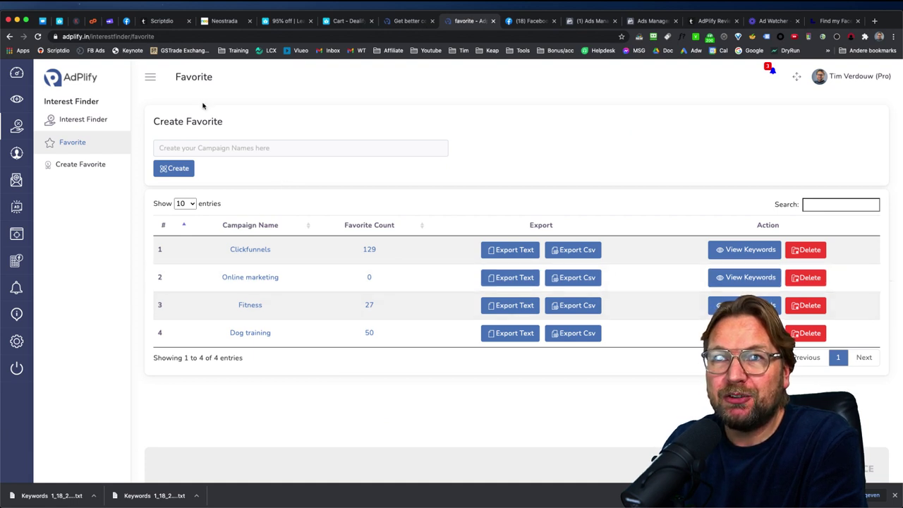
click(368, 249)
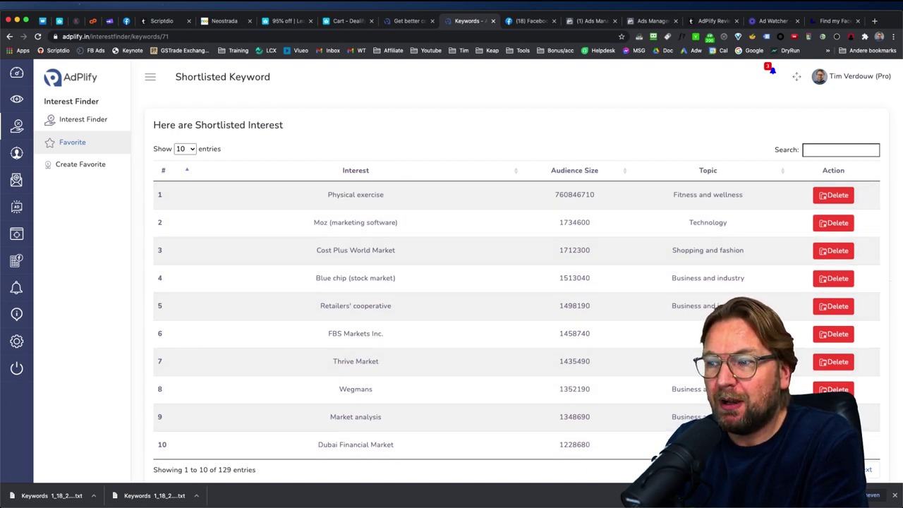
click(874, 469)
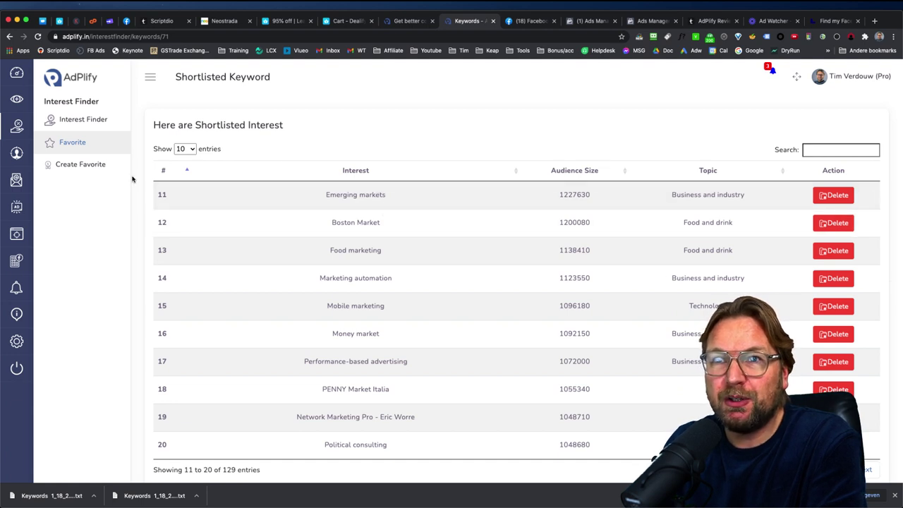
click(67, 143)
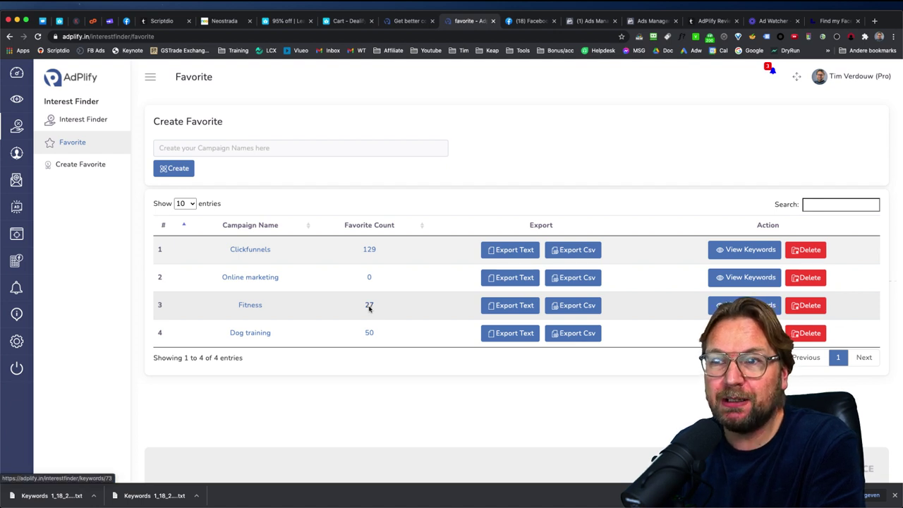
- Review the shortlisted interests of the Fitness and Dog training campaigns in turn, returning to the favorites list after each
click(369, 306)
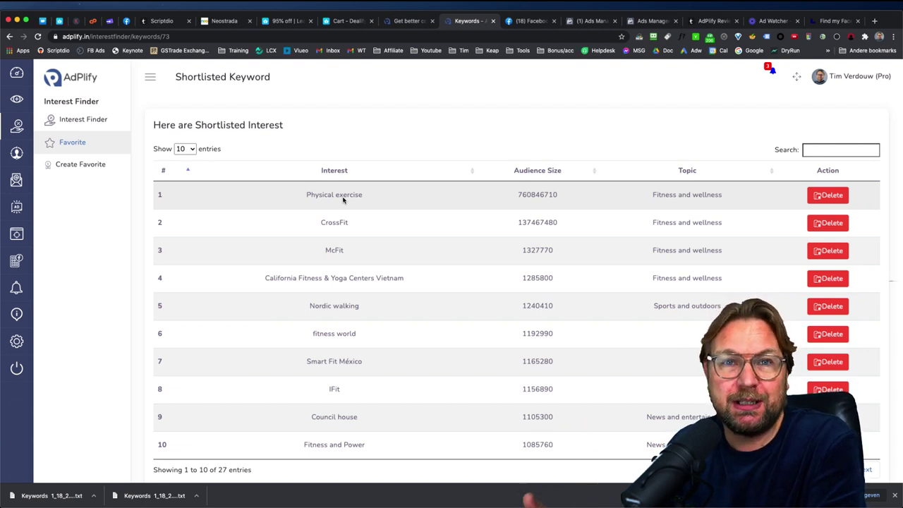
click(80, 146)
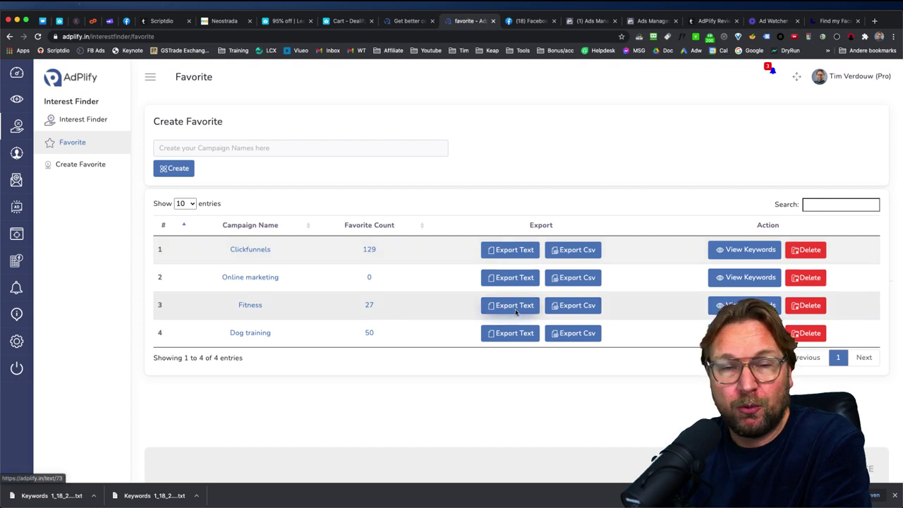
click(369, 333)
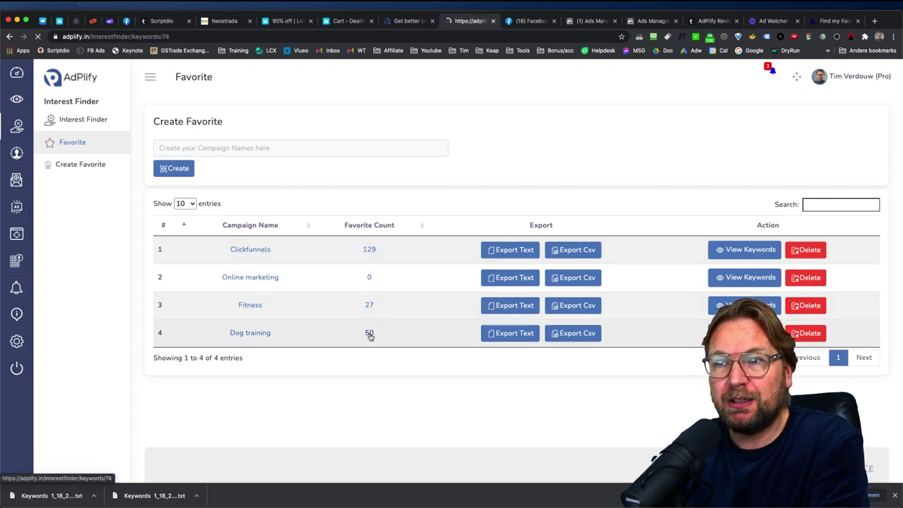
scroll(381, 318, down, 2)
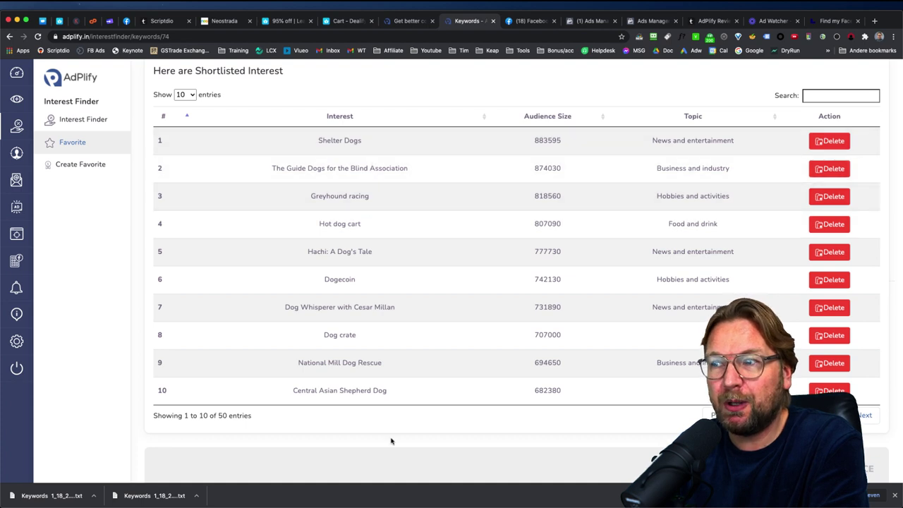
key(super+bracketleft)
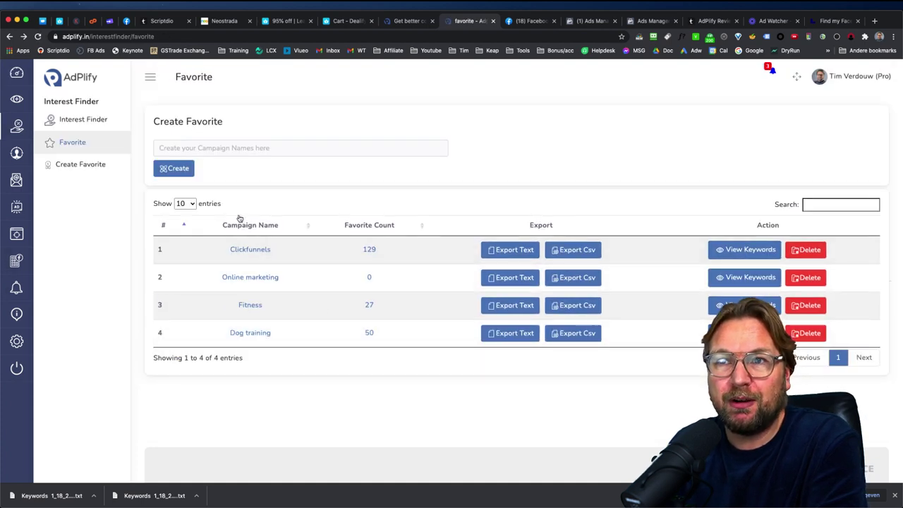
- Export the Dog training campaign's shortlisted interests as text, open the exported file and select its whole keyword list
click(501, 334)
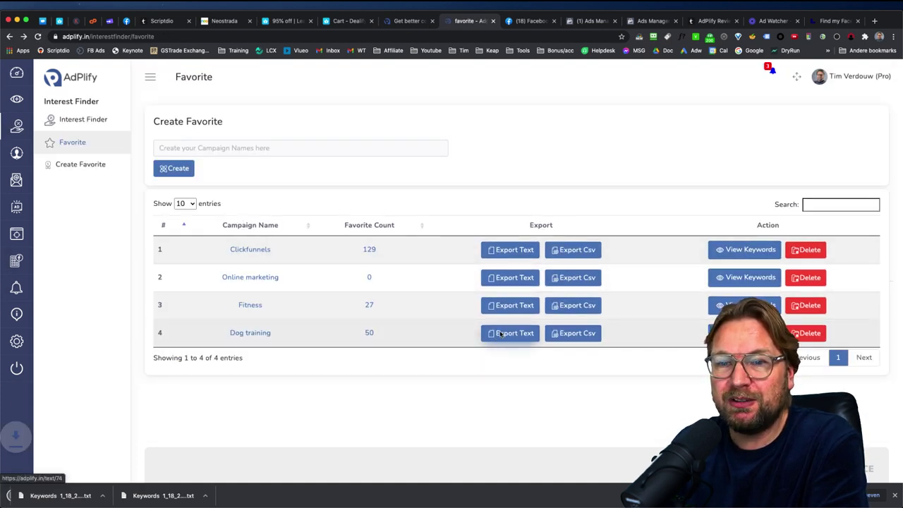
click(43, 495)
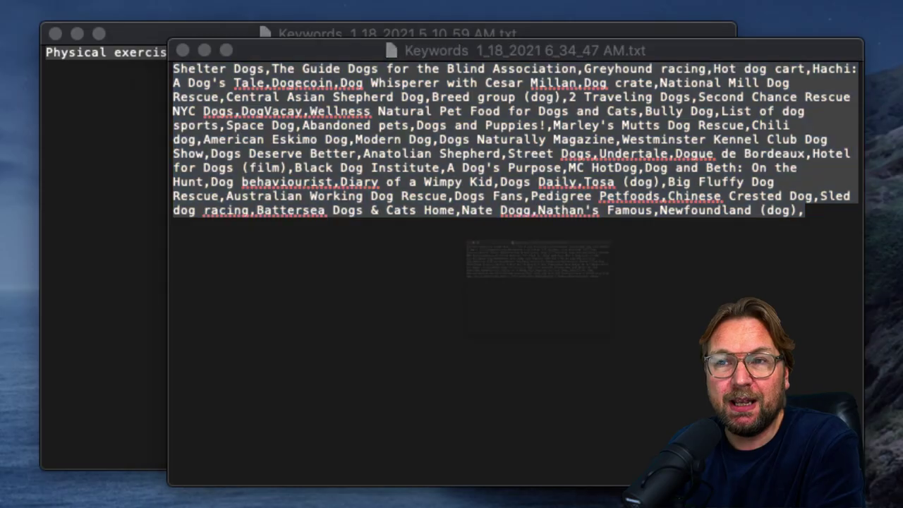
drag(799, 232, 130, 103)
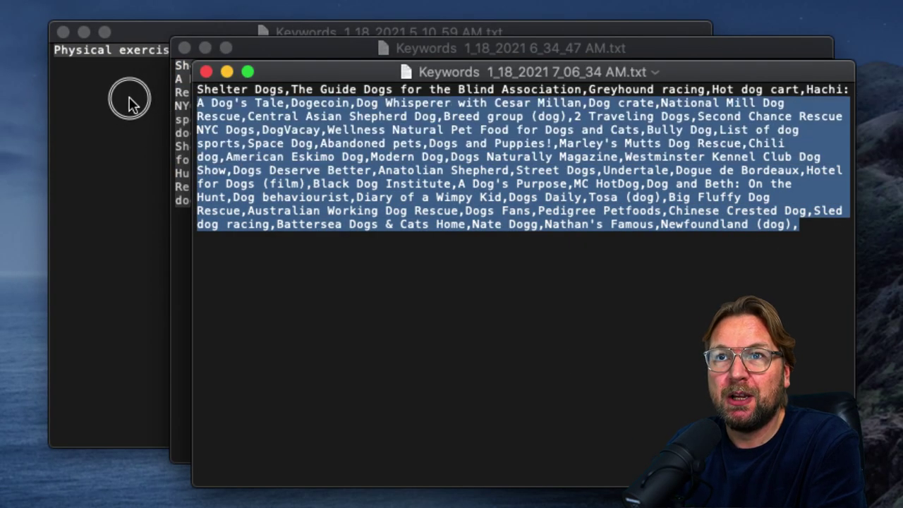
key(super+a)
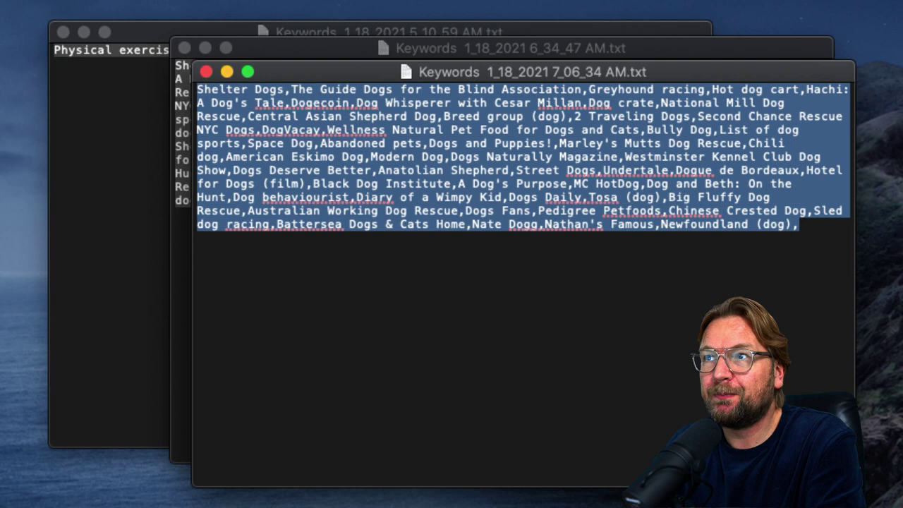
- Switch to Facebook Ads Manager, paste the dog keyword list into the ad set's detailed targeting, and review the added interests
key(super+Tab)
click(656, 22)
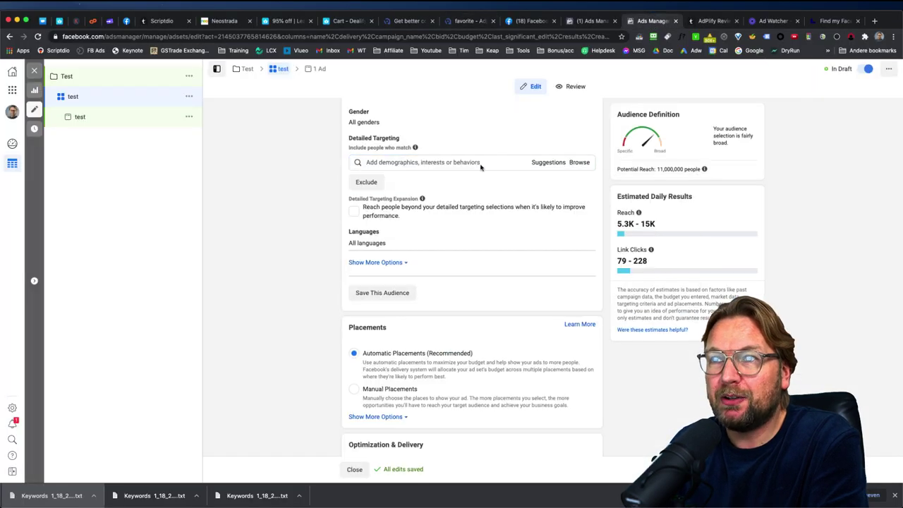
click(395, 164)
key(super+v)
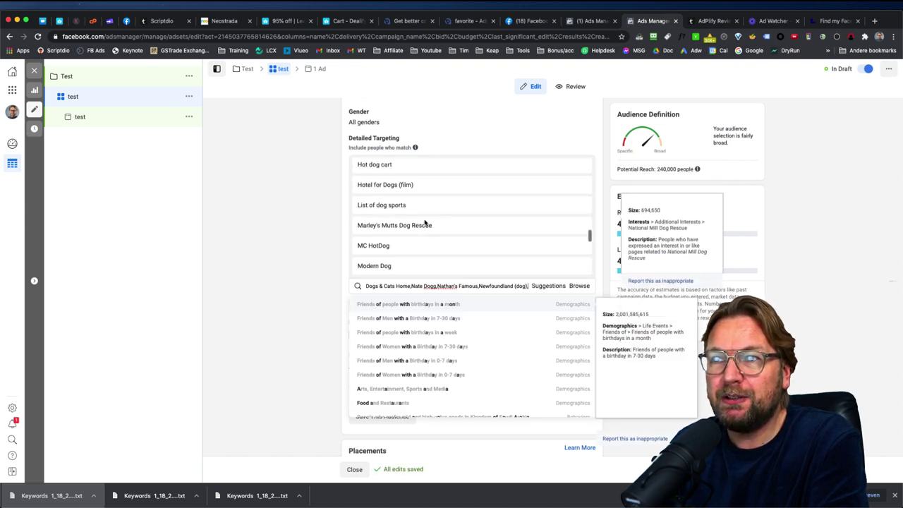
scroll(426, 223, up, 10)
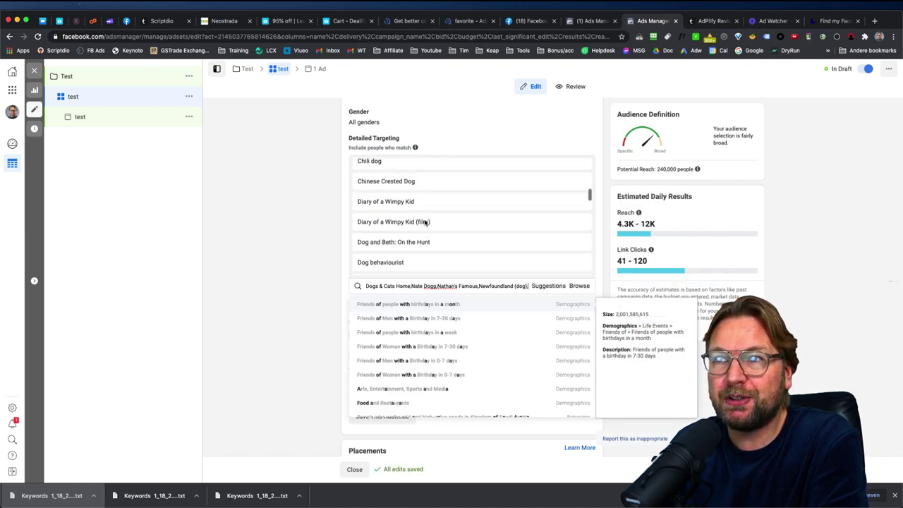
scroll(426, 222, up, 8)
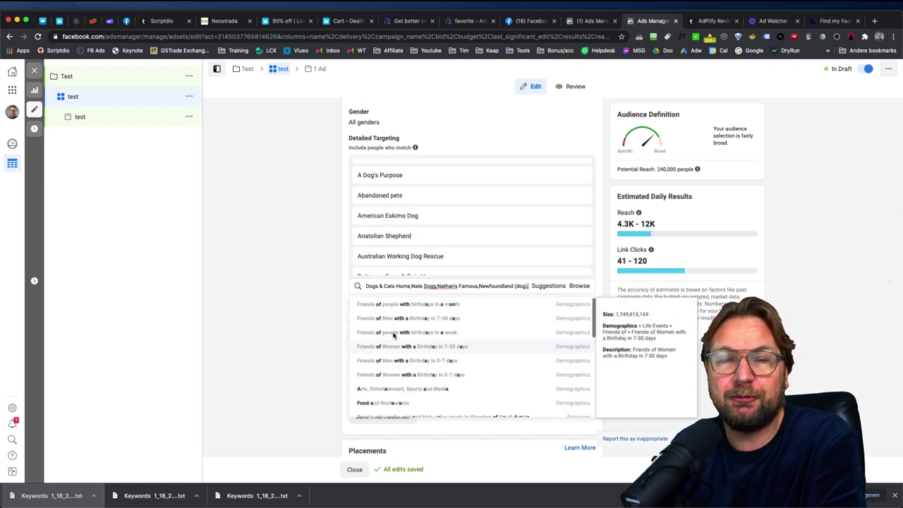
- Switch back to AdPlify, open Retarget Filter from the dashboard, and start a new custom audience
click(470, 21)
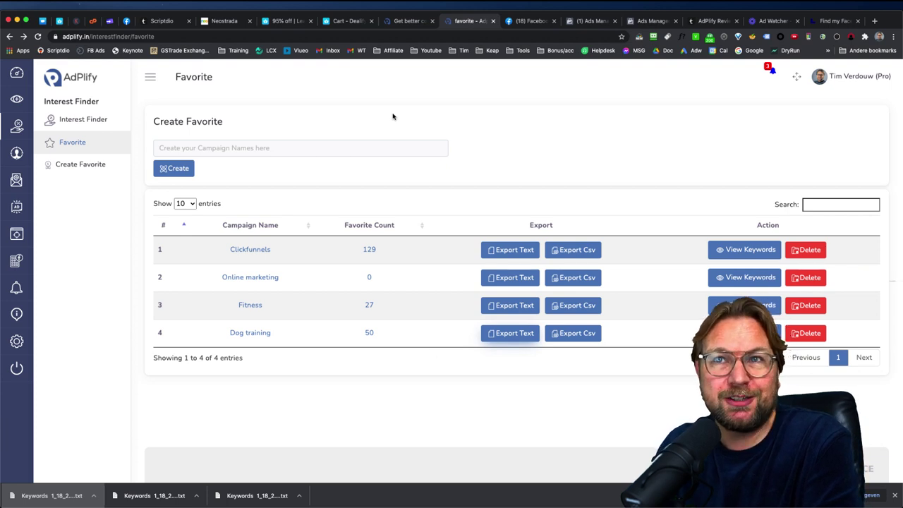
click(70, 79)
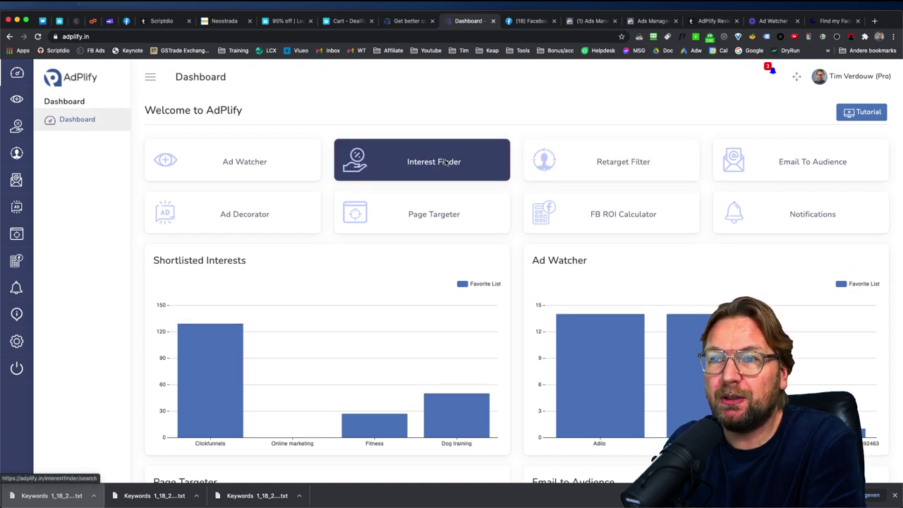
click(596, 162)
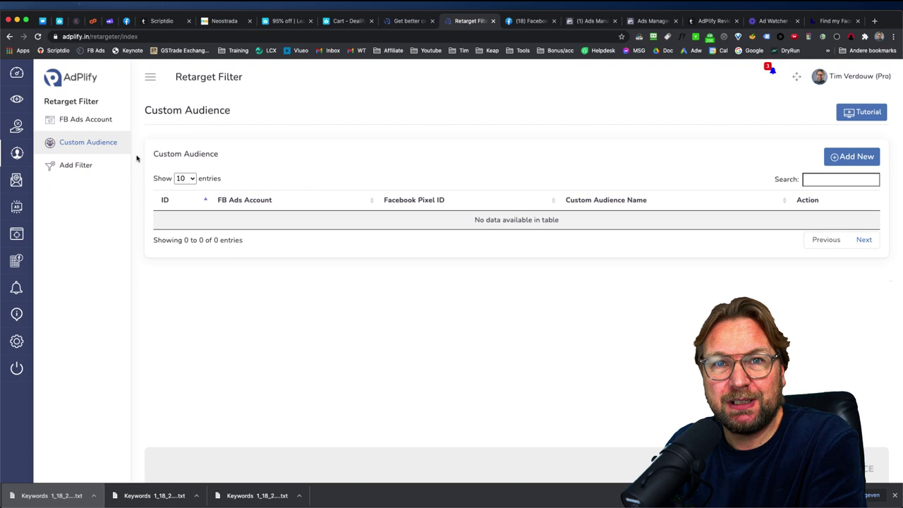
click(852, 157)
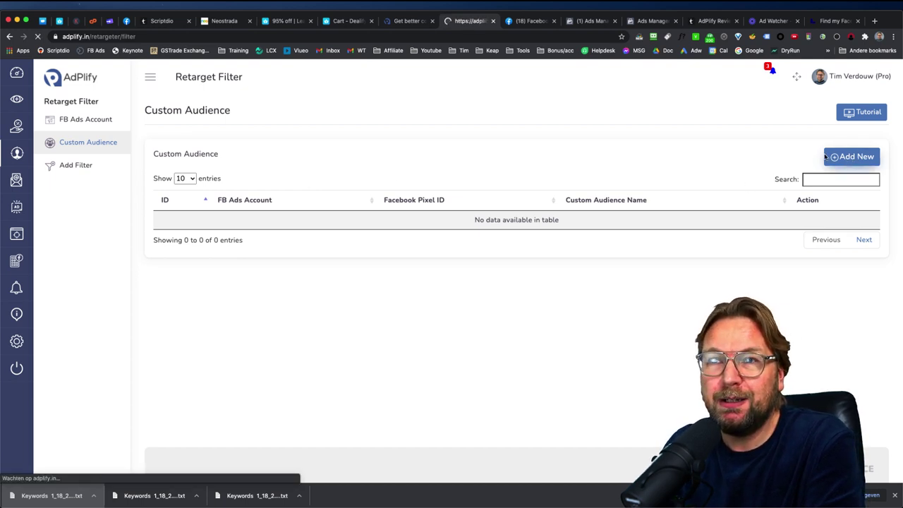
- Choose the Facebook ads account and pixel for the audience, and name the audience "Checkout"
click(347, 183)
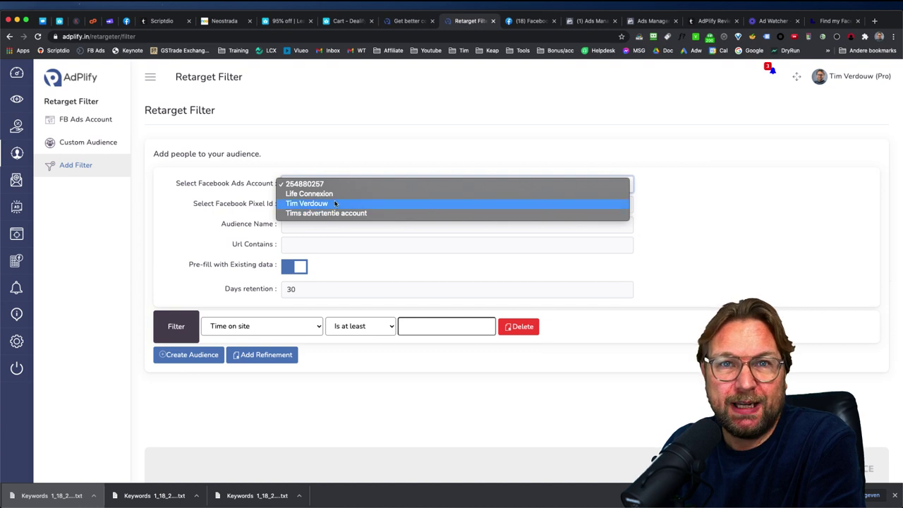
click(314, 185)
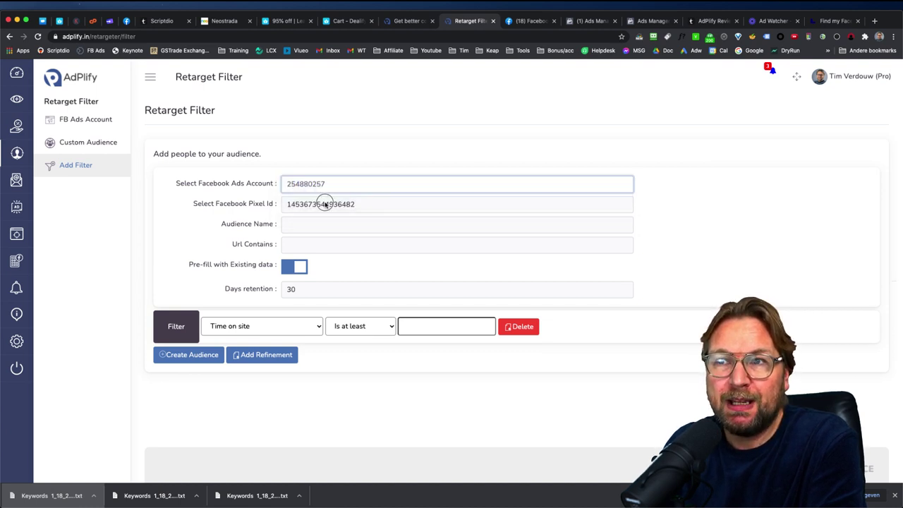
click(325, 204)
click(273, 205)
click(300, 225)
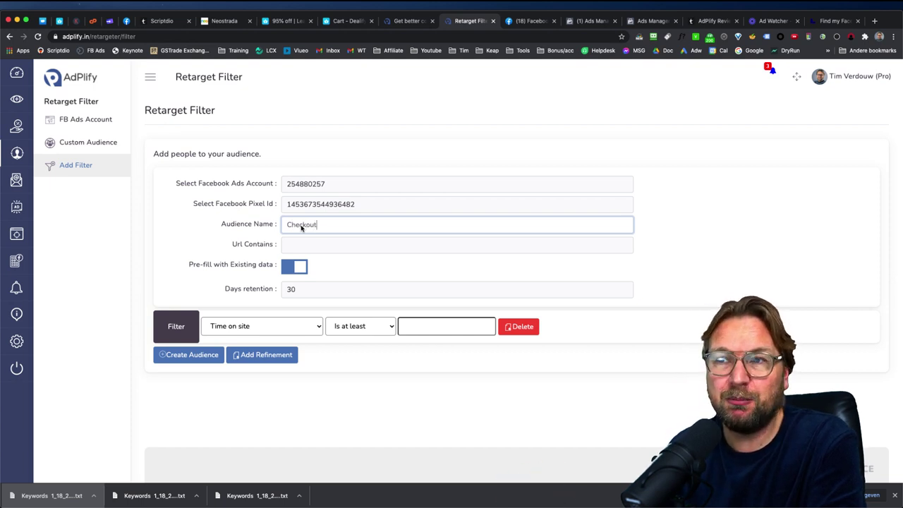
- Limit the audience to URLs containing "checkout" and set its days retention to 180
click(316, 248)
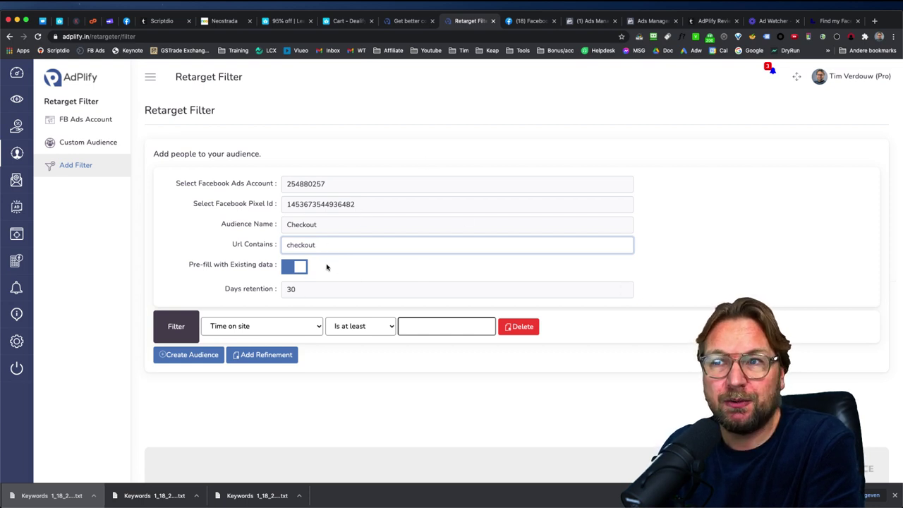
drag(343, 246, 258, 248)
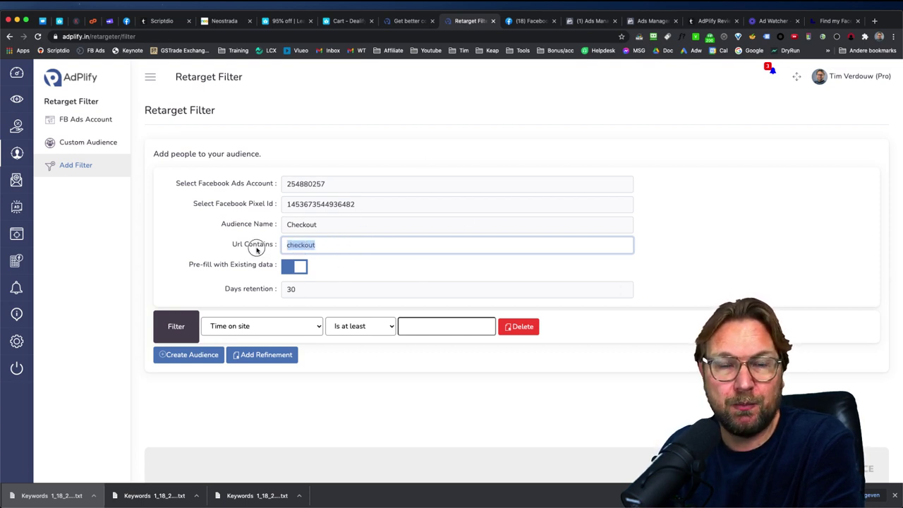
click(256, 290)
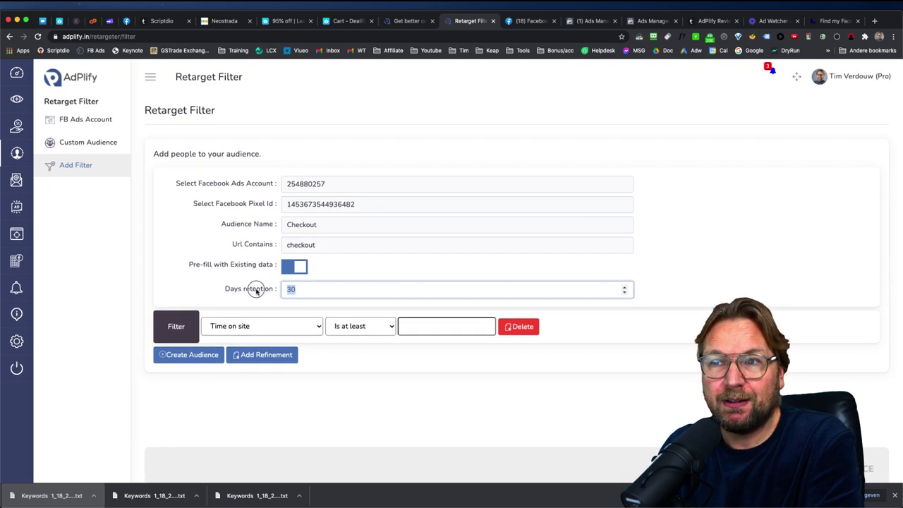
text(18)
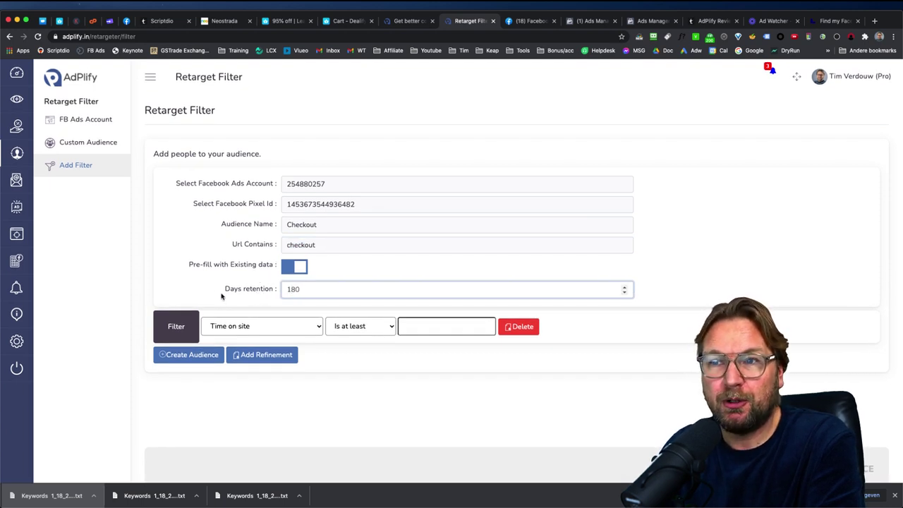
click(223, 288)
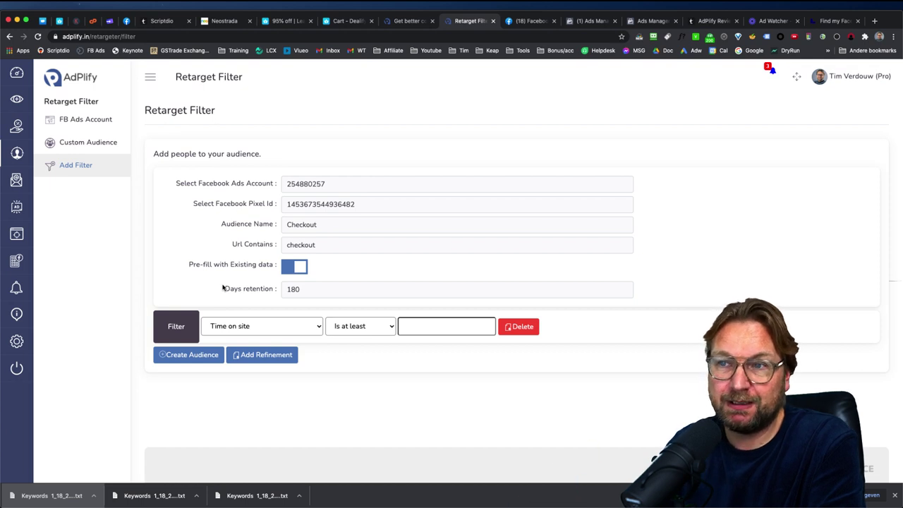
- Require a time on site of at least 30 in the first audience filter
click(428, 328)
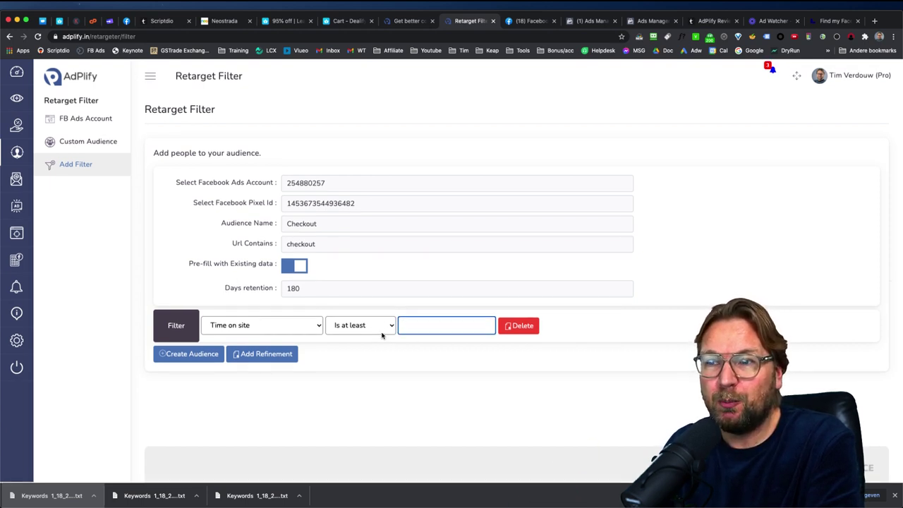
scroll(382, 336, up, 3)
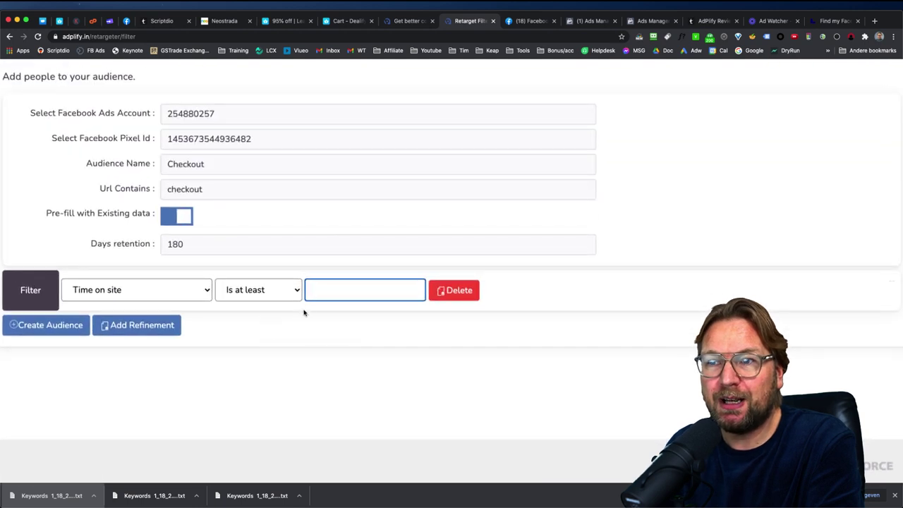
text(30)
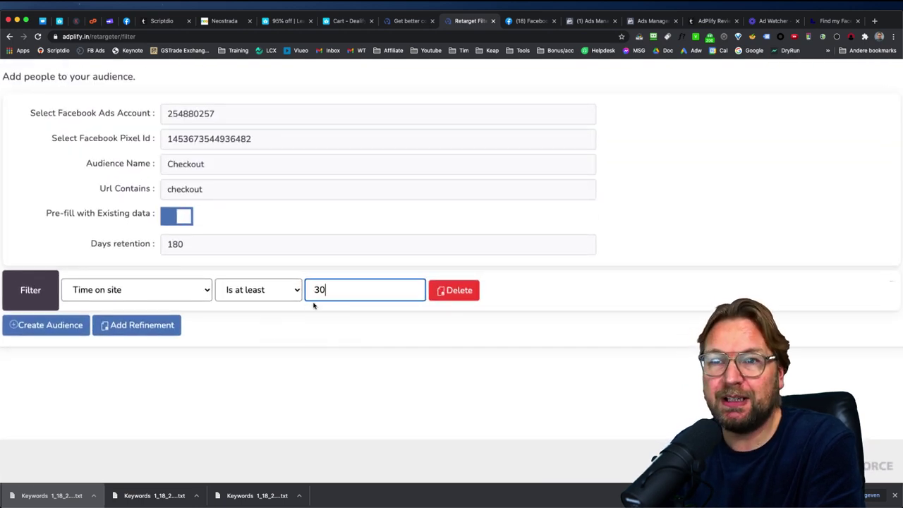
- Add a second refinement that requires a scrolled value of at least 35
click(144, 326)
click(197, 337)
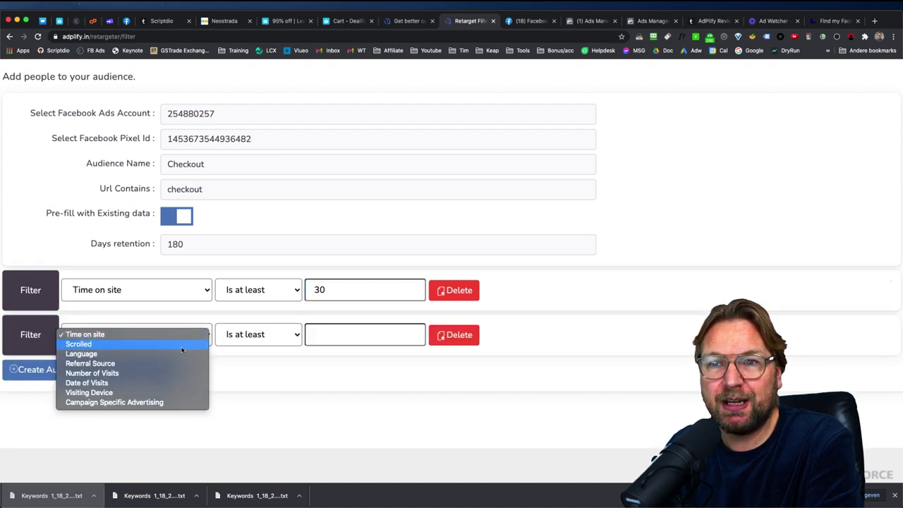
click(180, 345)
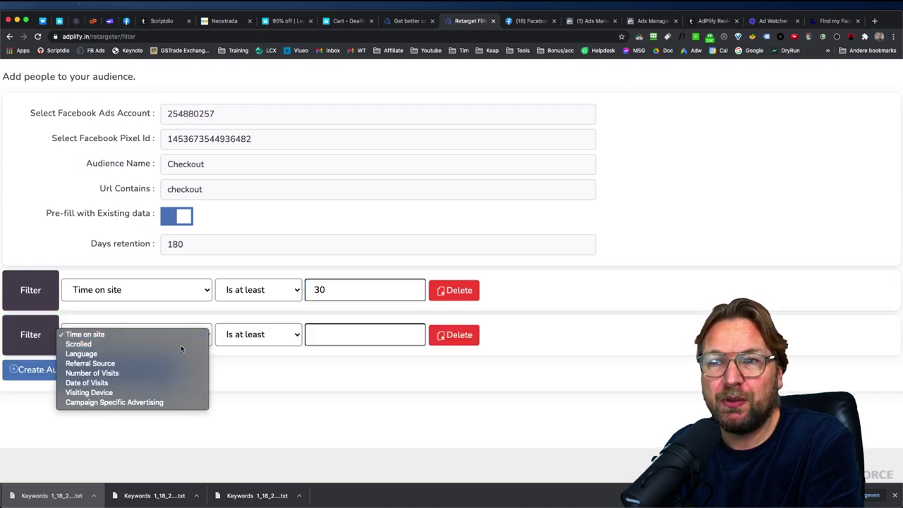
click(327, 338)
text(35)
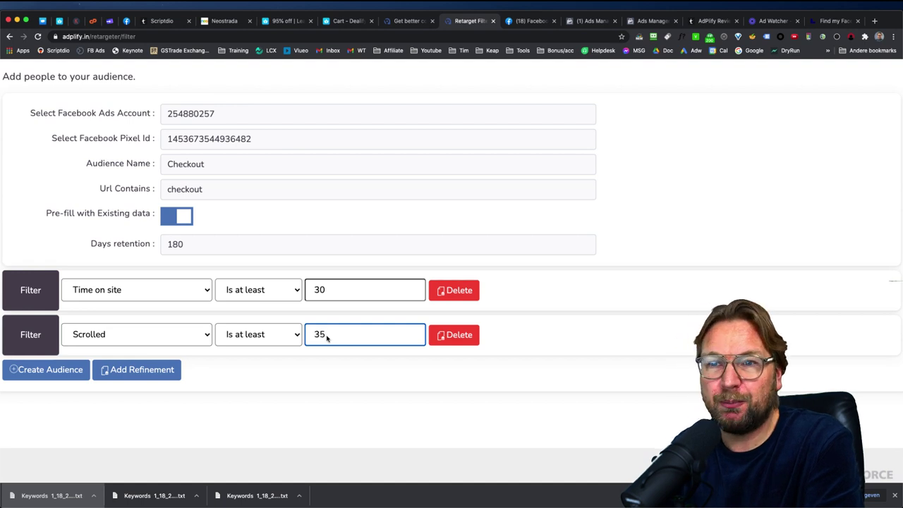
- Add a third refinement, look through its comparison operators and filter types, and delete it again
click(152, 369)
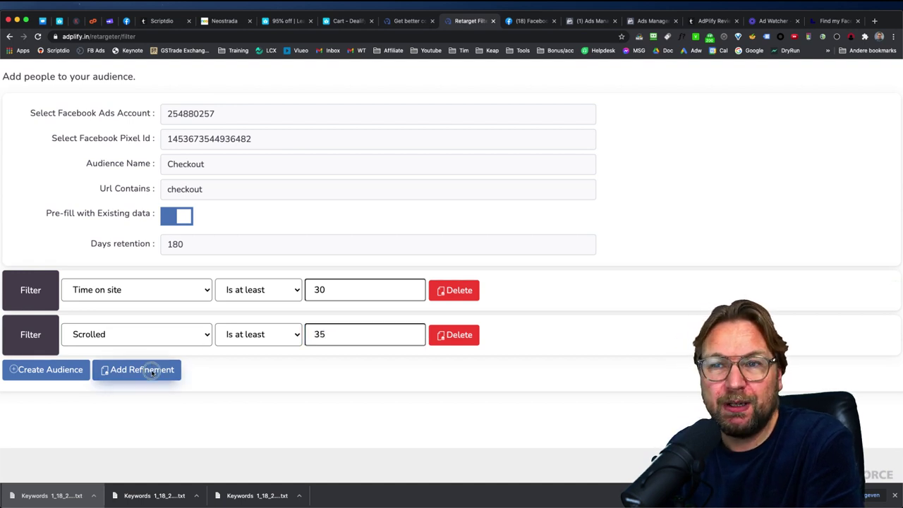
scroll(256, 364, down, 2)
click(257, 325)
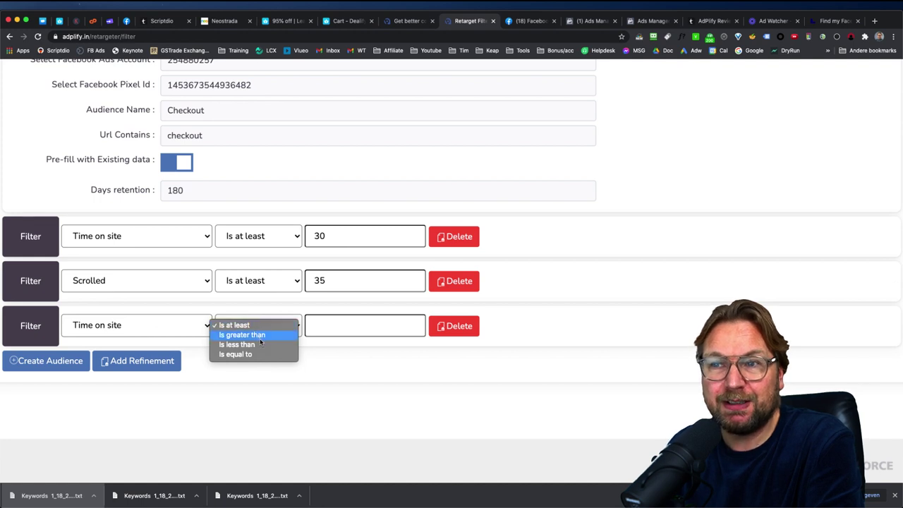
click(176, 327)
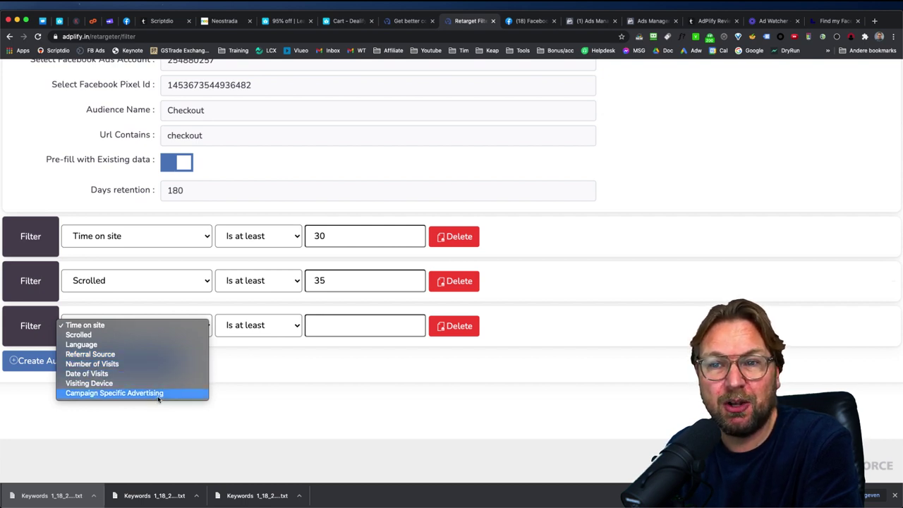
click(390, 350)
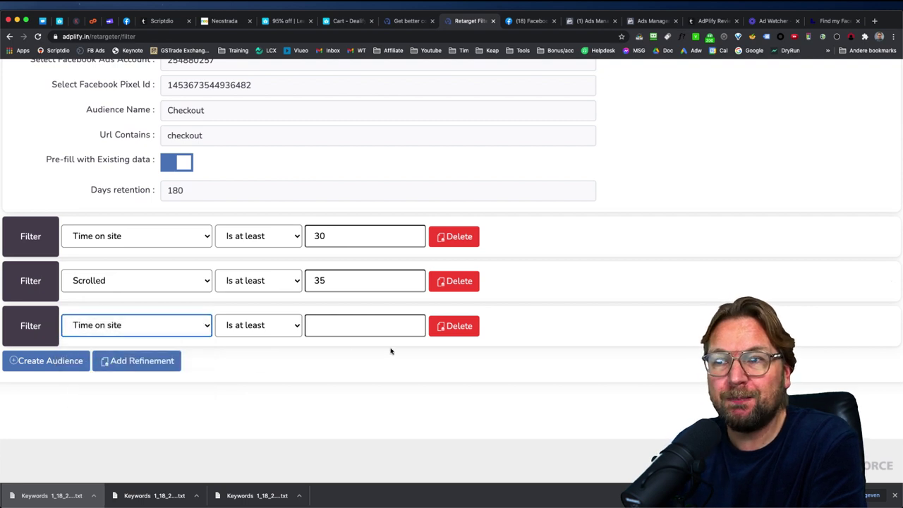
click(443, 325)
key(super+minus)
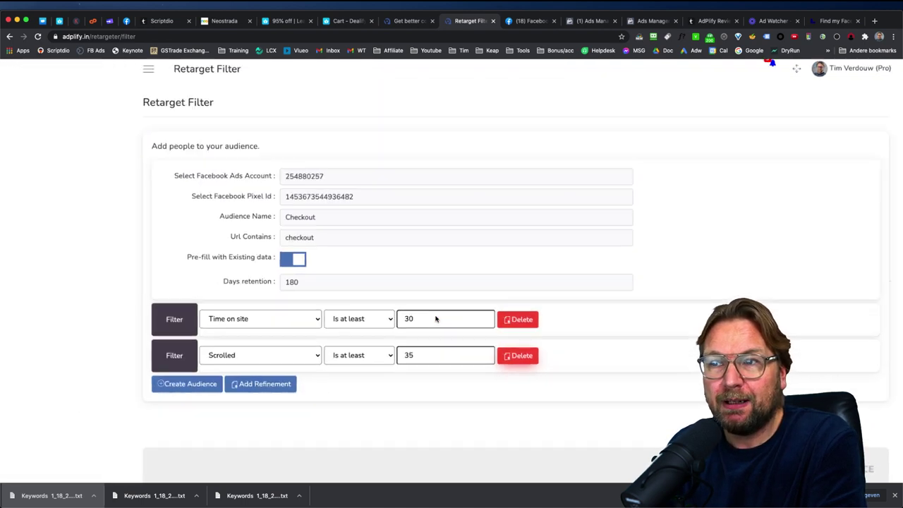
key(super+minus)
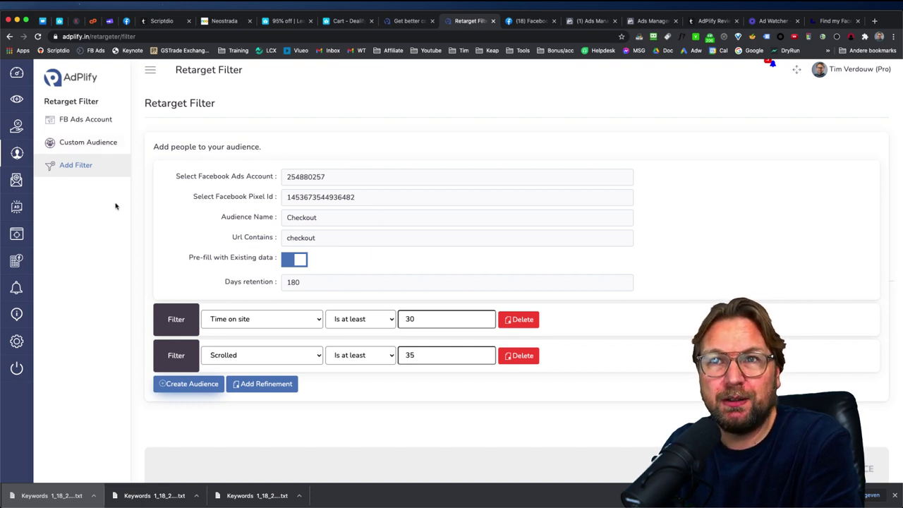
- Sign back in to AdPlify with the saved RoboForm login, unlocking it with the master password
click(19, 75)
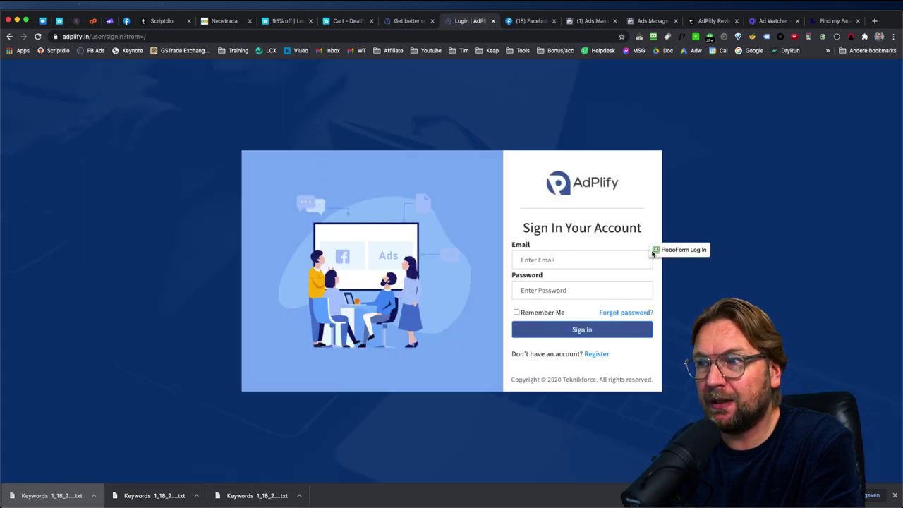
click(571, 261)
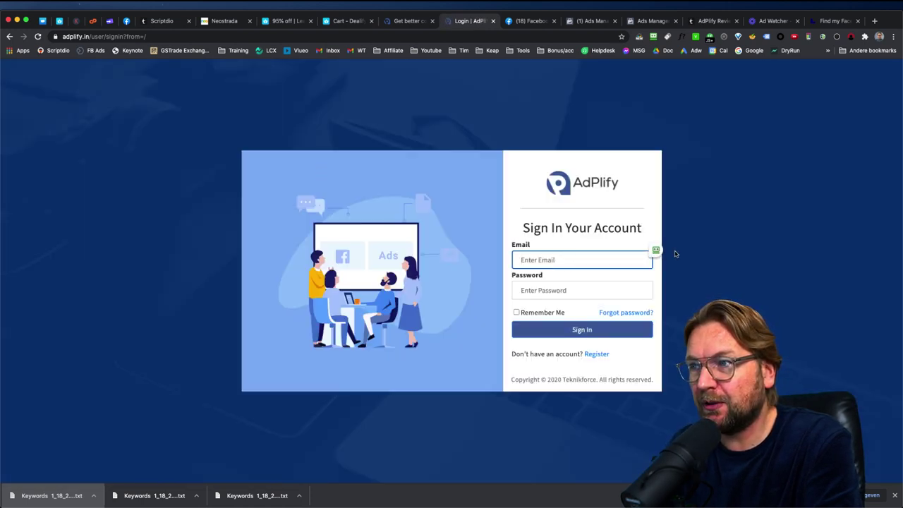
click(656, 251)
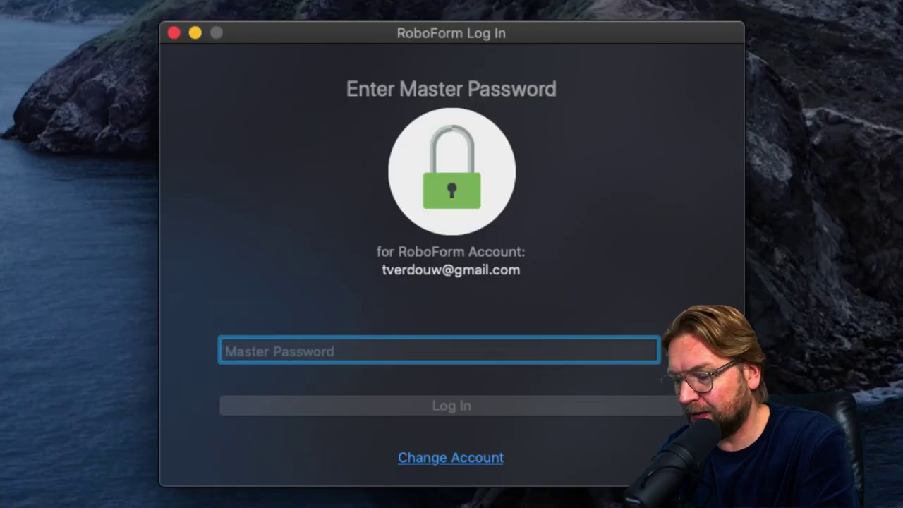
text(••••••••••)
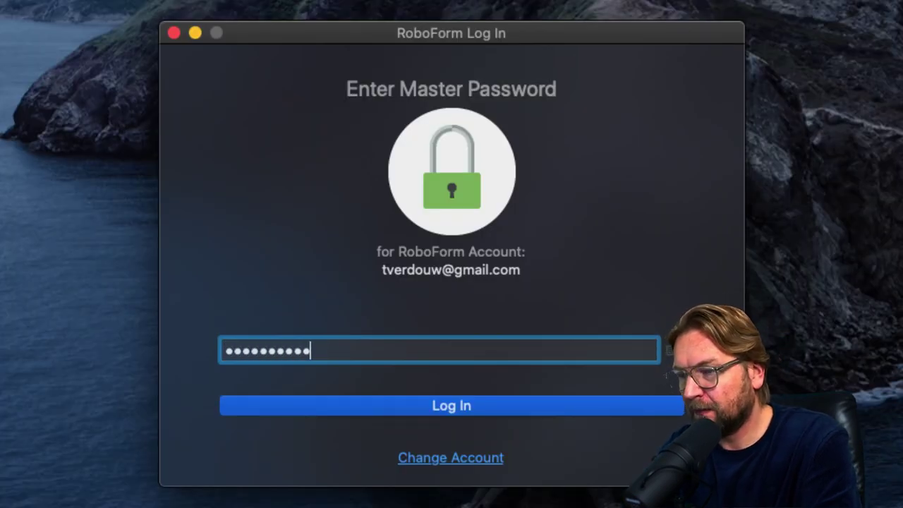
key(Return)
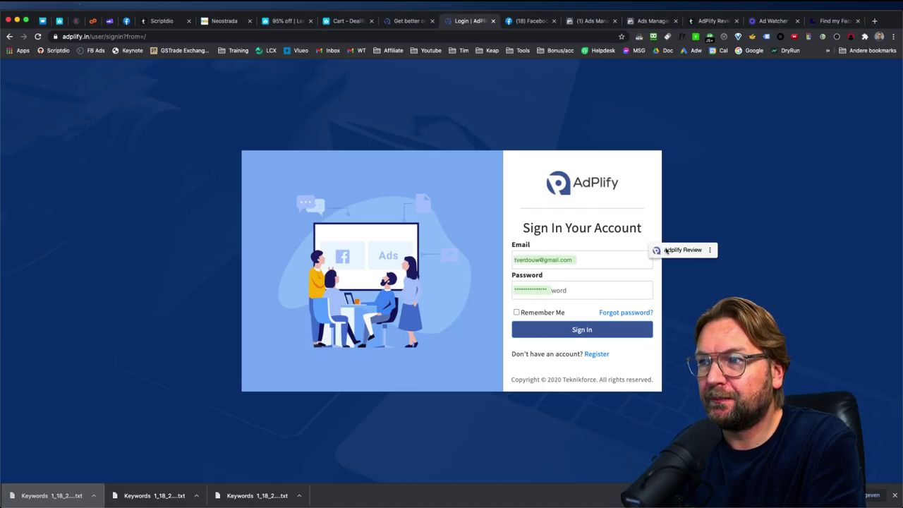
click(563, 330)
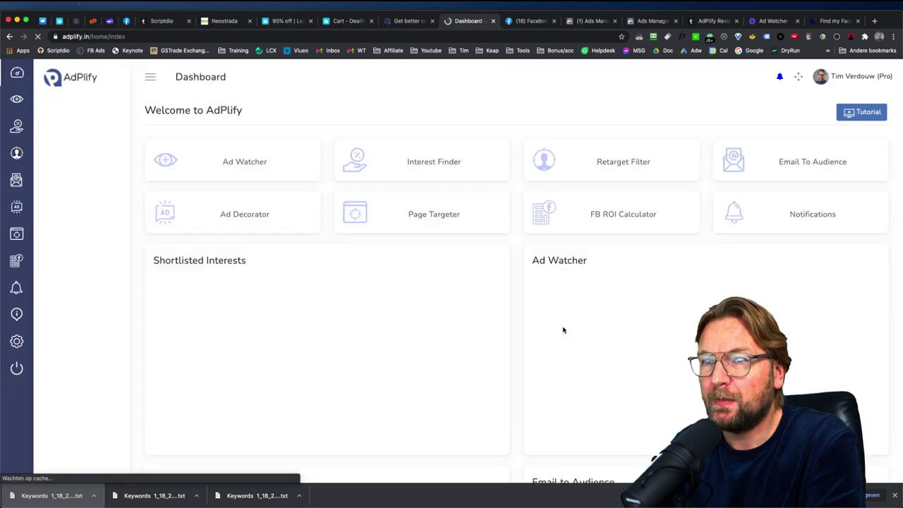
- Look through the autoresponder services that can be added under Email To Audience
click(813, 163)
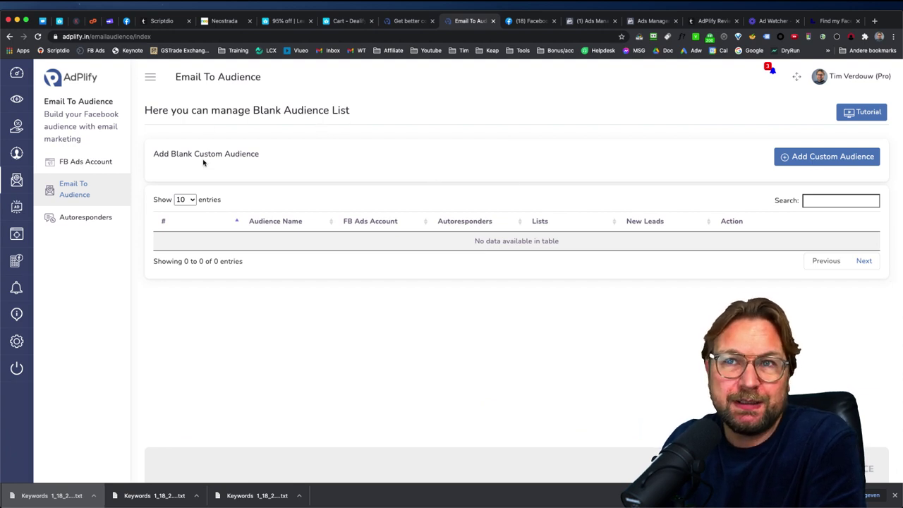
click(80, 219)
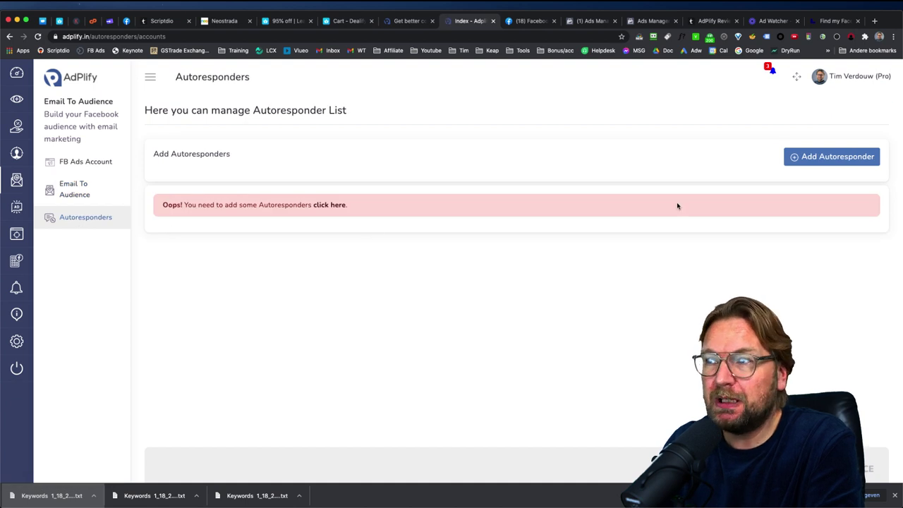
click(822, 156)
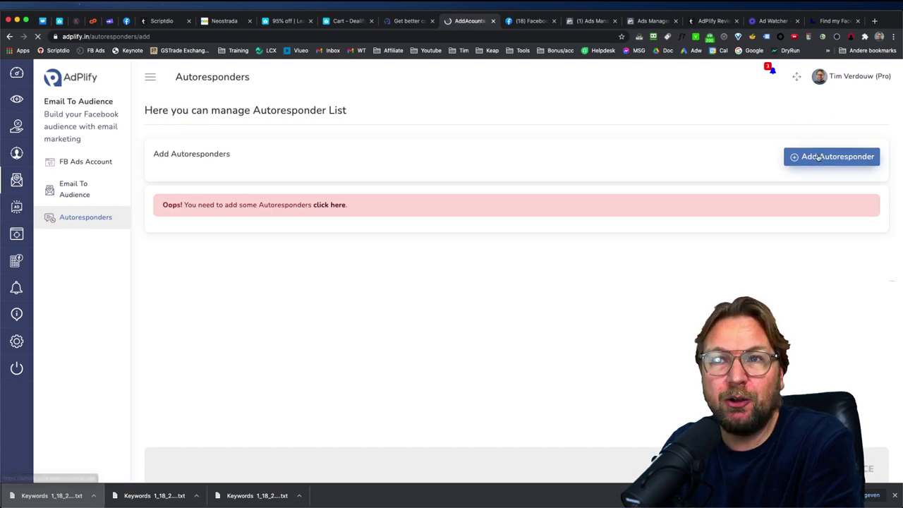
click(202, 183)
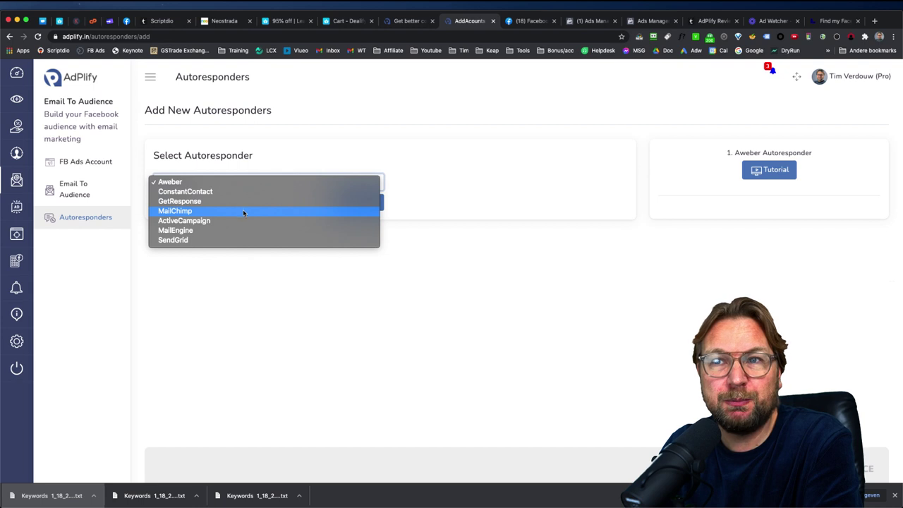
click(249, 259)
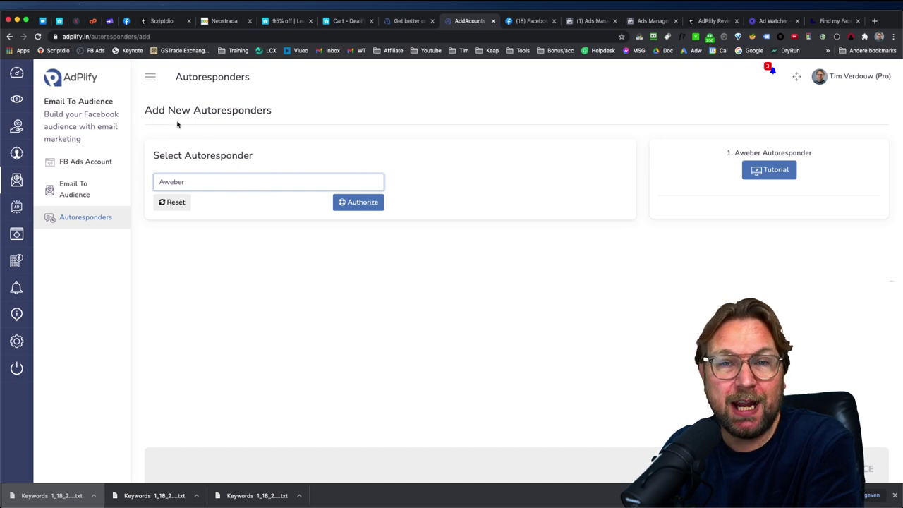
- Open Ad Decorator and fill its text box with the ChatTower bonus paragraphs copied from the AdPlify review page
click(20, 76)
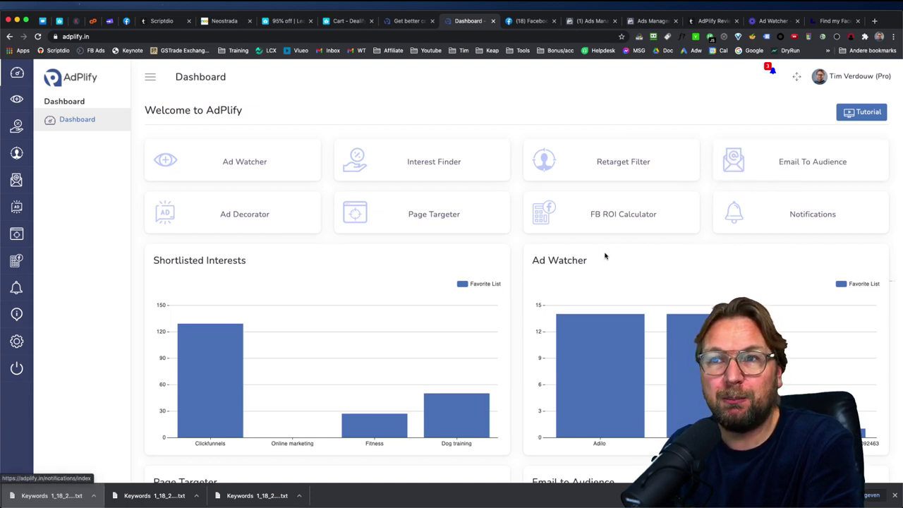
click(237, 223)
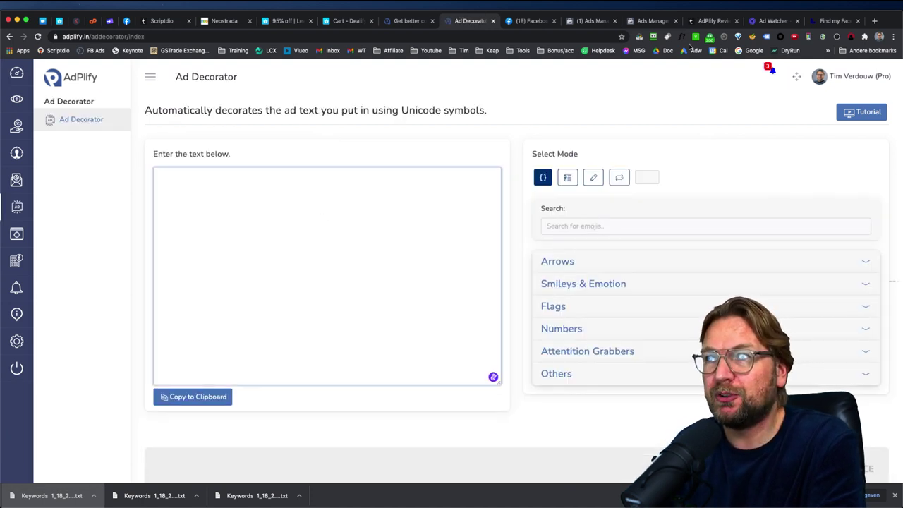
click(717, 22)
scroll(506, 199, down, 5)
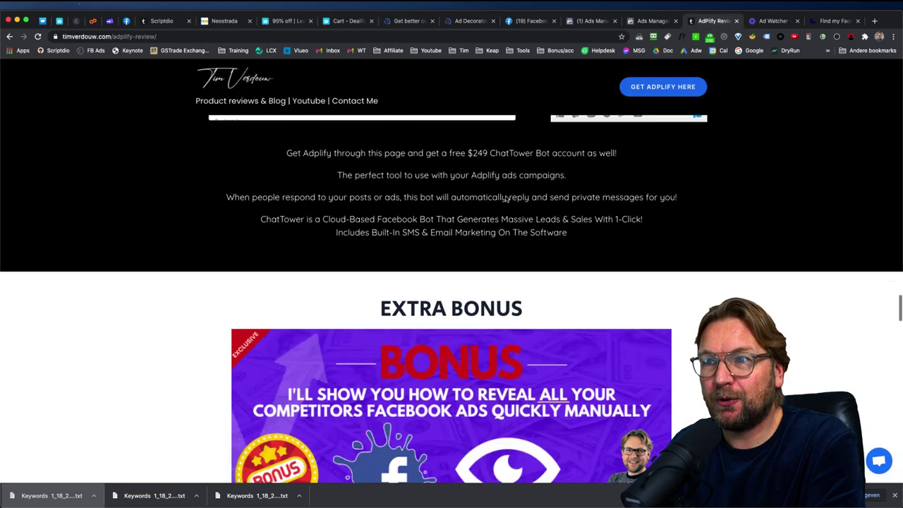
scroll(506, 199, up, 7)
scroll(506, 199, down, 5)
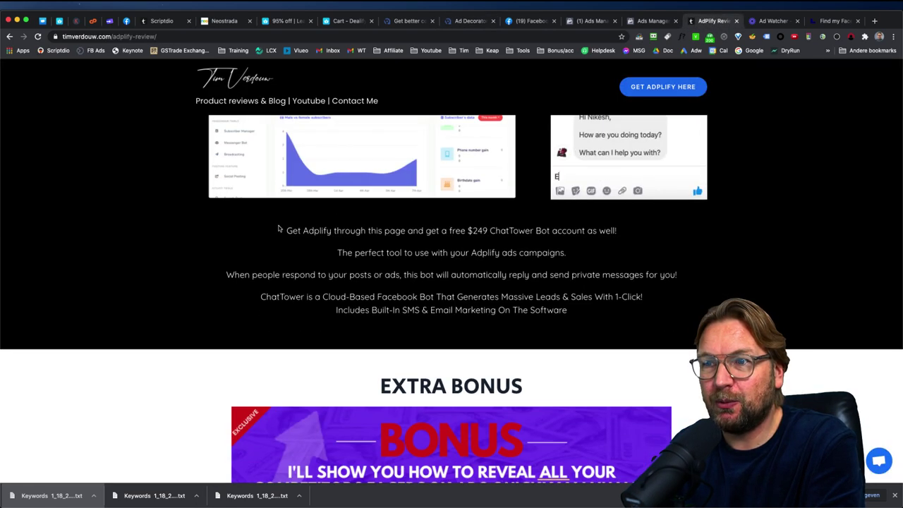
drag(284, 230, 633, 327)
key(super+c)
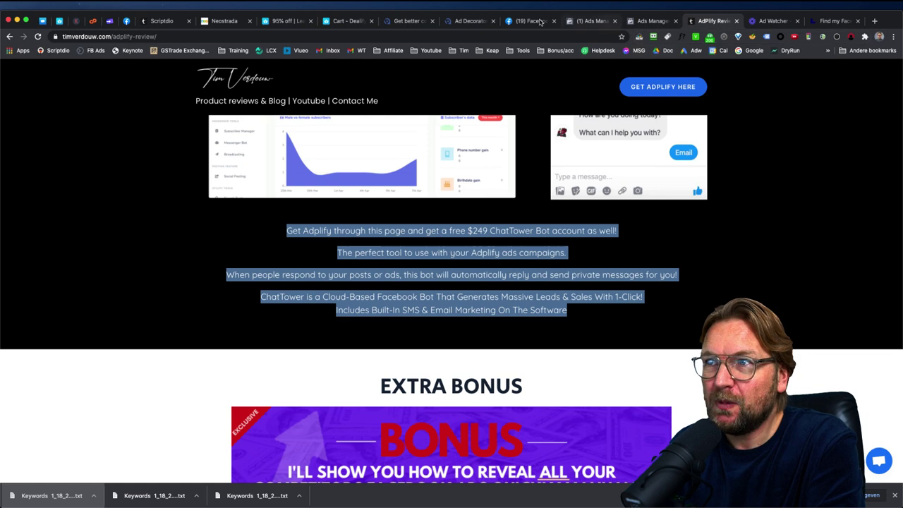
click(470, 21)
key(super+v)
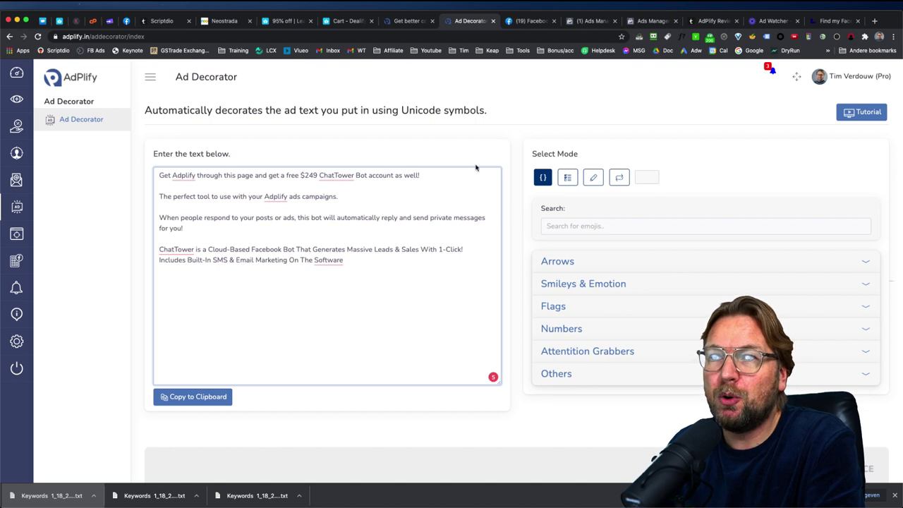
- Enclose the first line of the ad text in star emojis, with a space before the closing star
drag(441, 176, 151, 176)
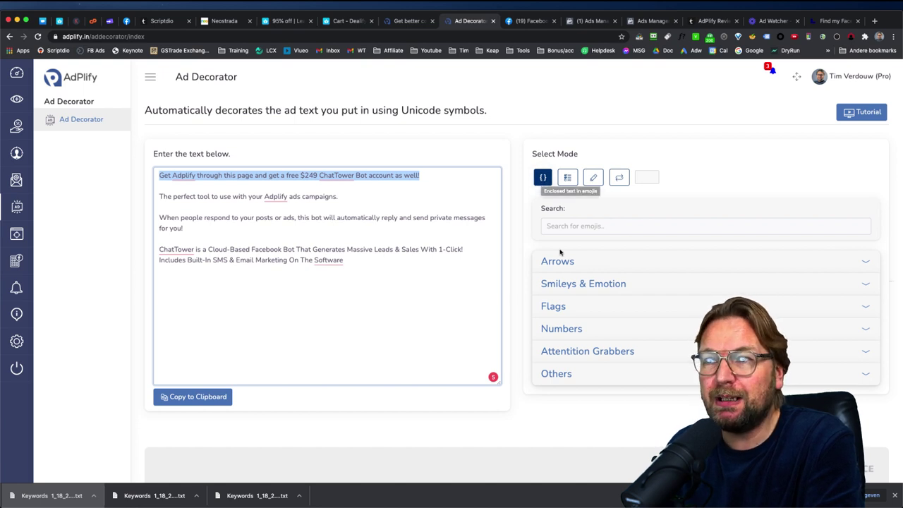
click(570, 227)
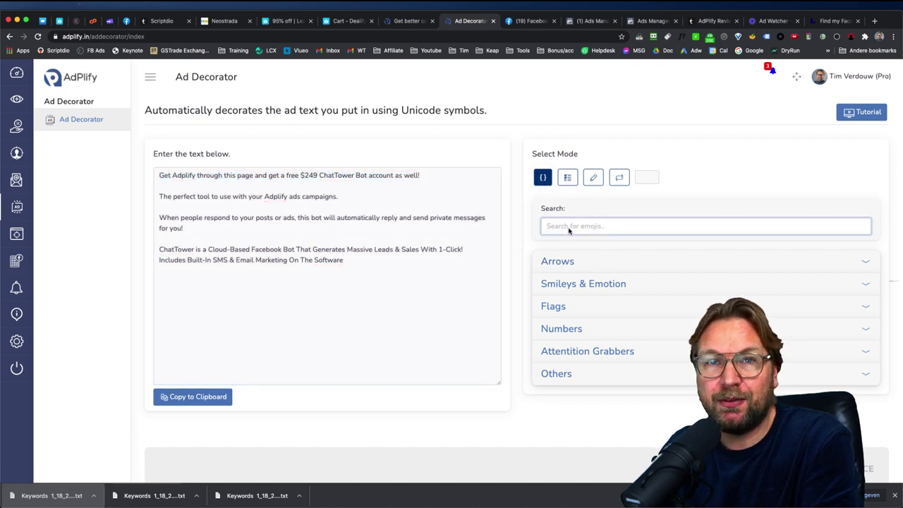
text(s)
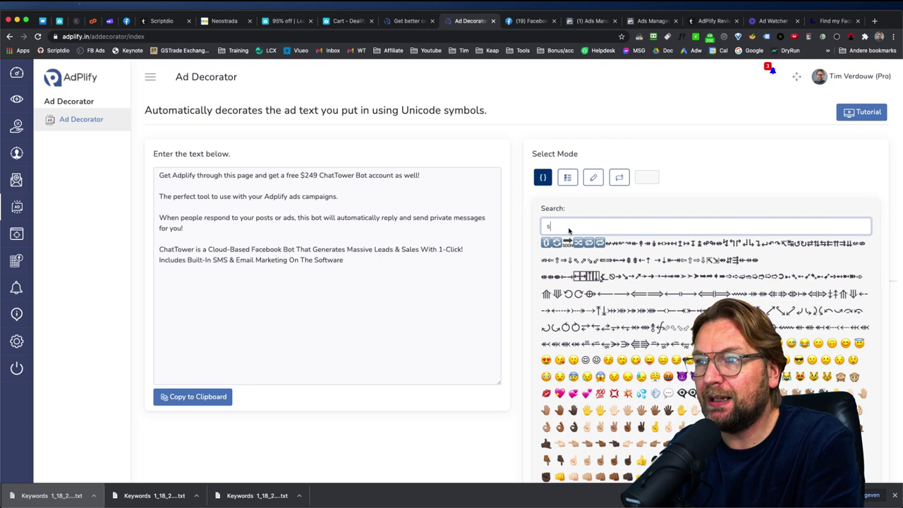
text(tar)
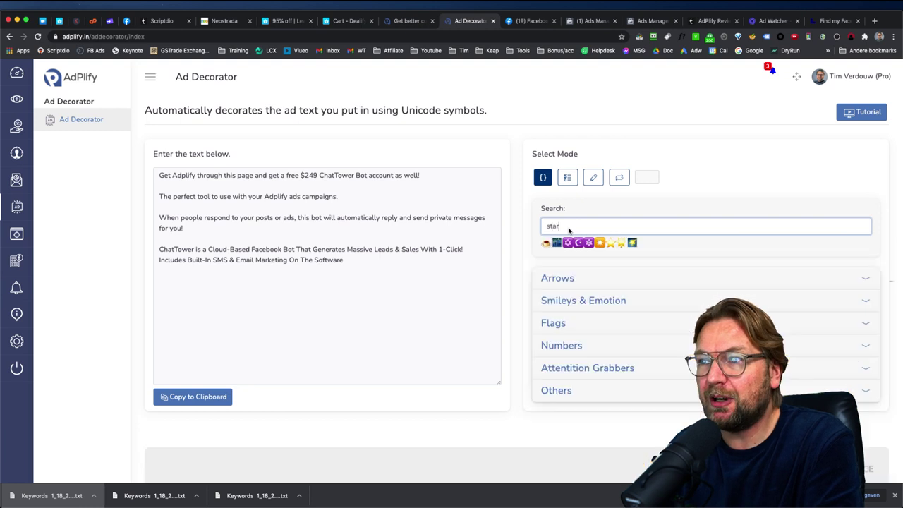
click(612, 242)
click(173, 181)
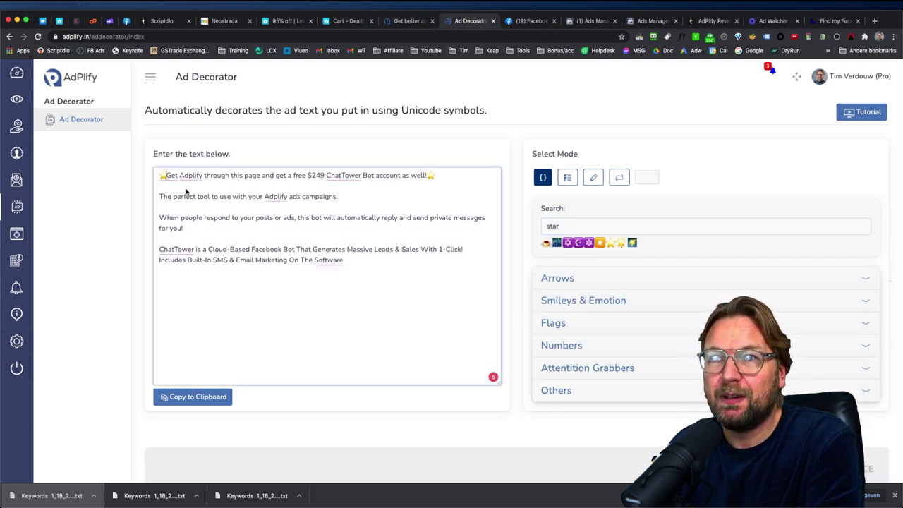
click(431, 178)
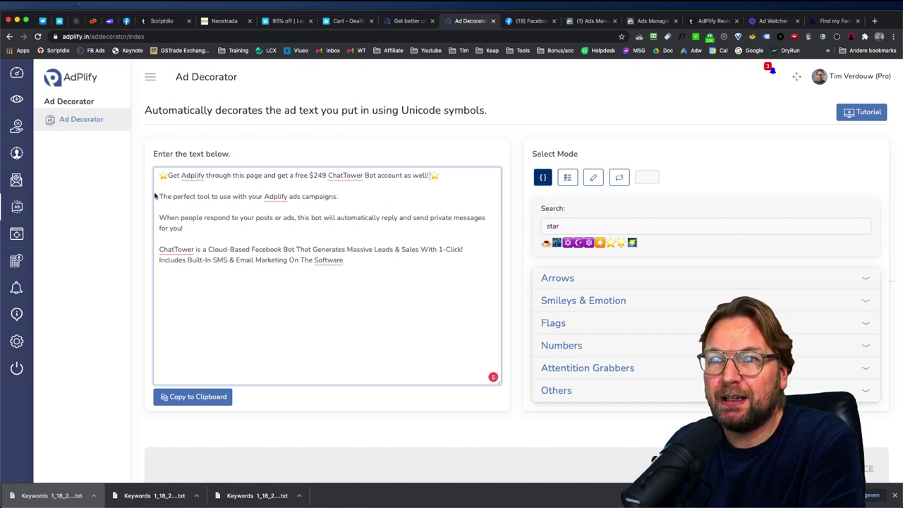
- Add the "bullet" train emoji as a bullet before "The perfect tool to use", keeping both on the same line
click(159, 197)
click(567, 179)
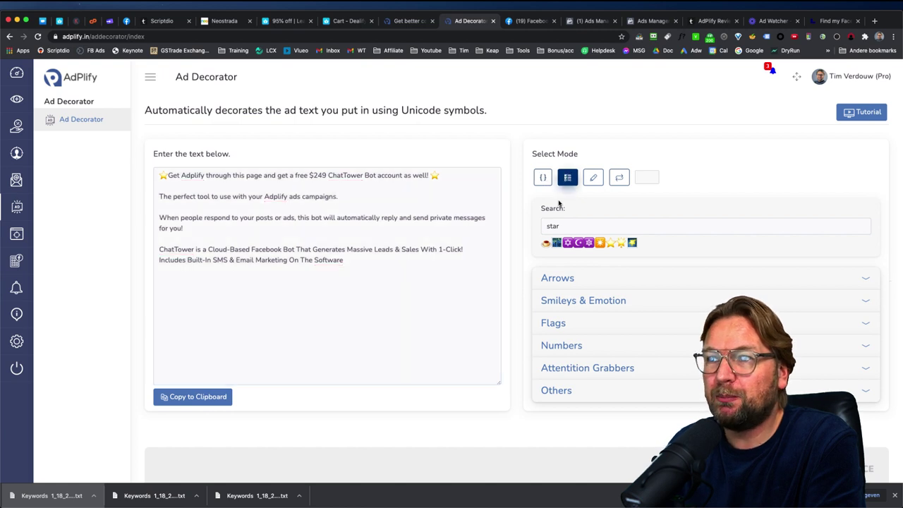
drag(611, 229, 536, 230)
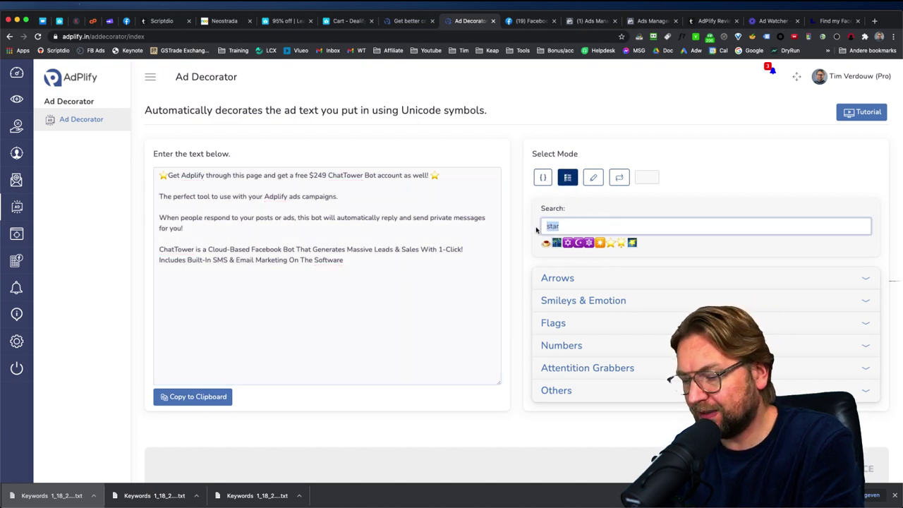
text(bullet)
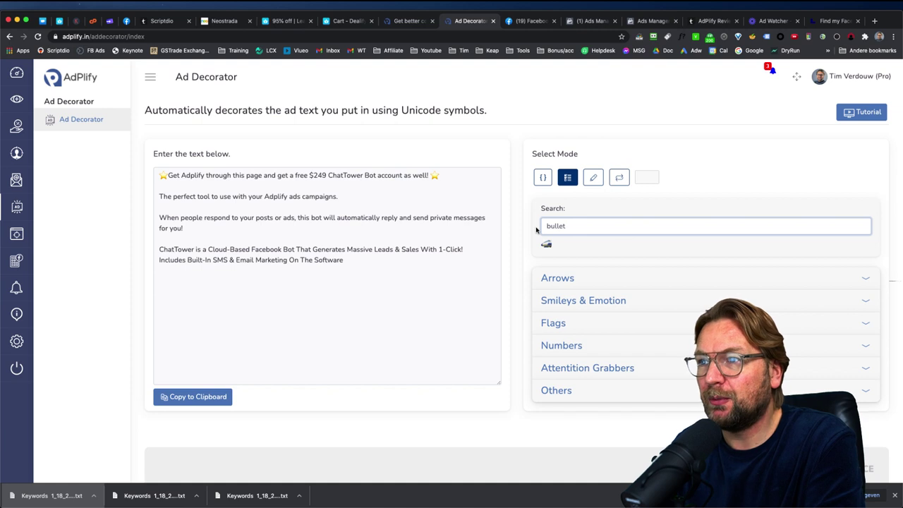
click(547, 244)
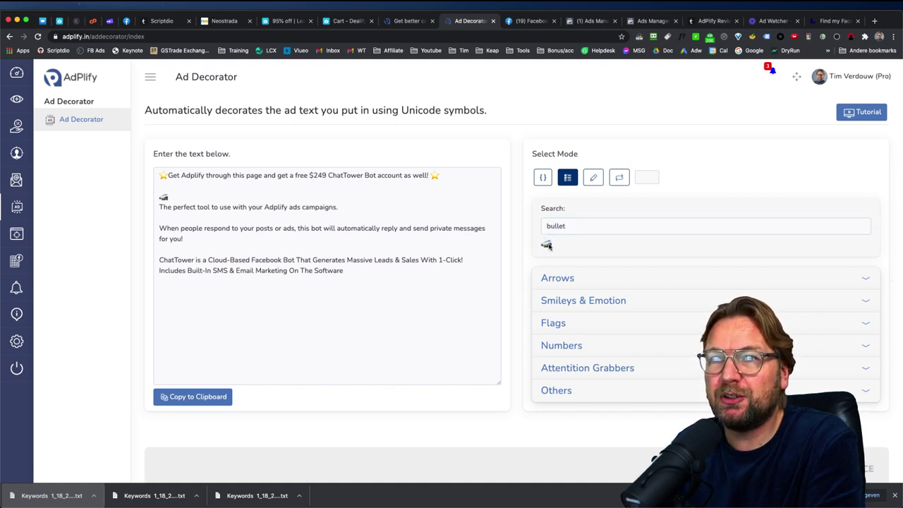
click(192, 198)
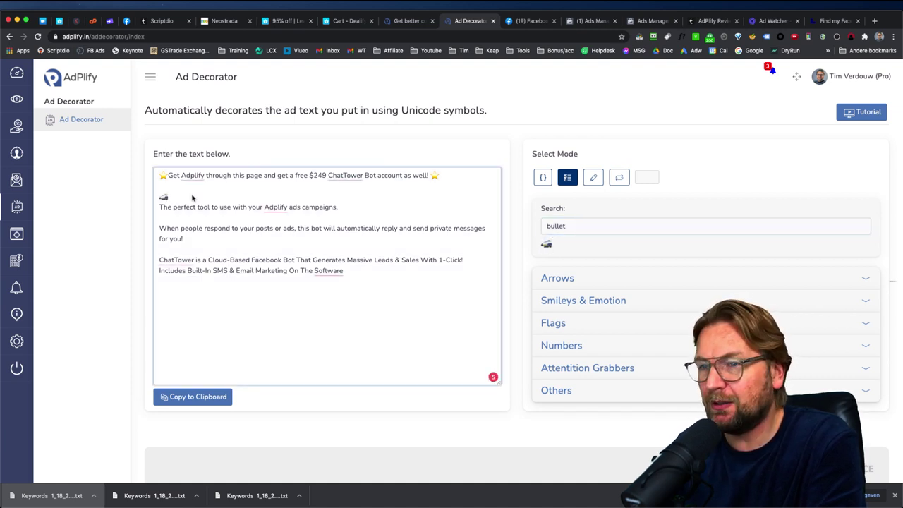
key(Delete)
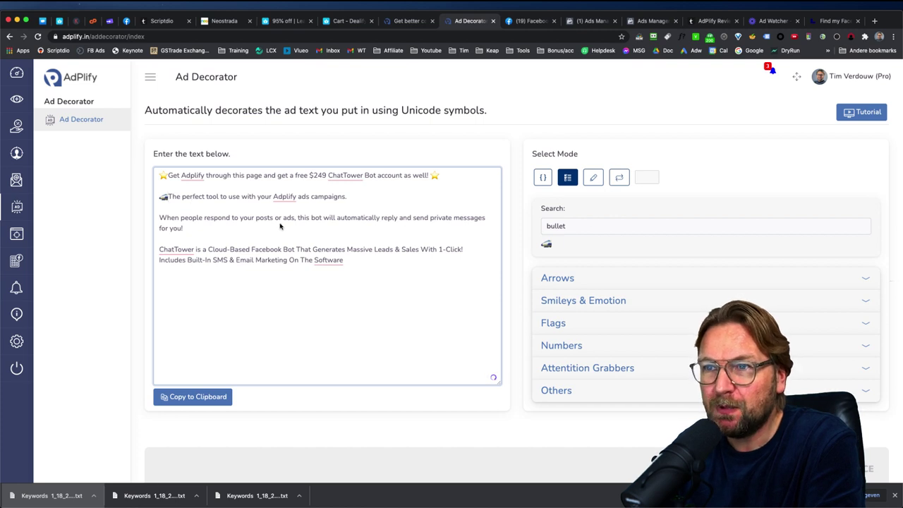
- Insert the red rose emoji from a "flower" search after "send private messages for you!" without enclosing or bulleting the text
drag(347, 197, 179, 207)
click(205, 221)
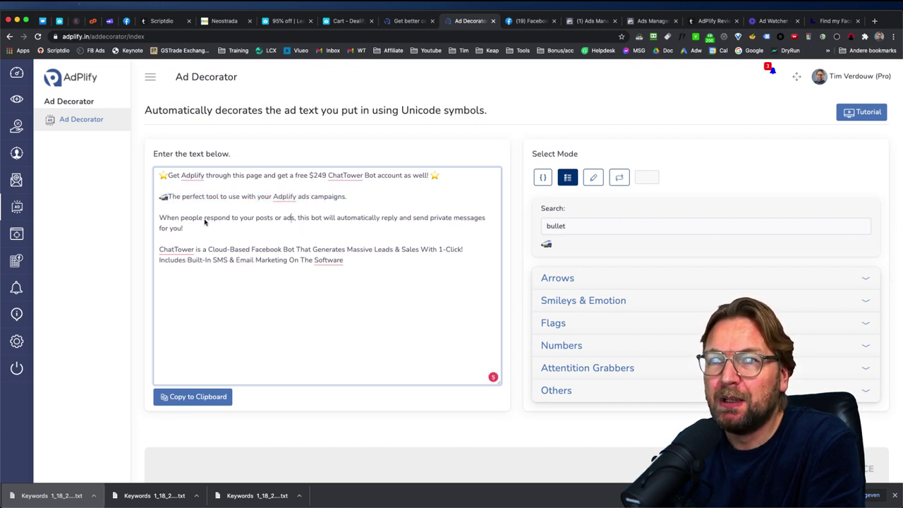
click(594, 177)
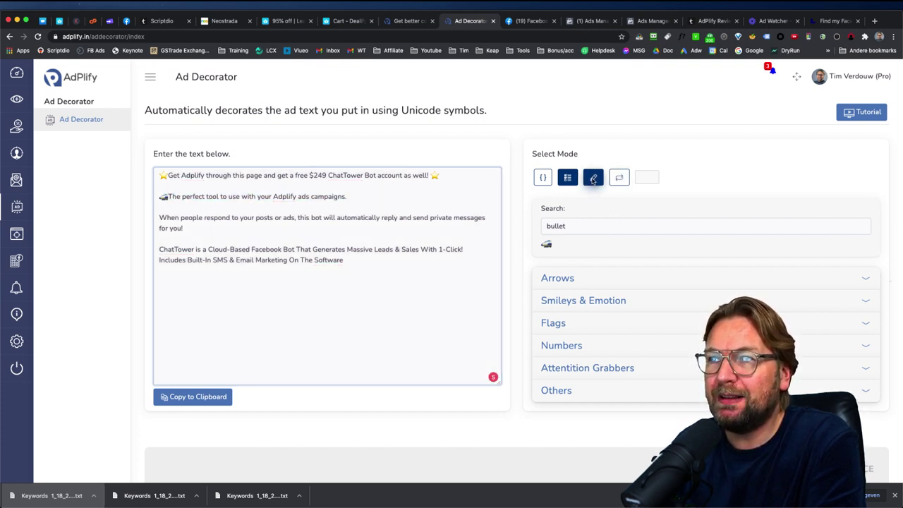
drag(584, 231, 520, 228)
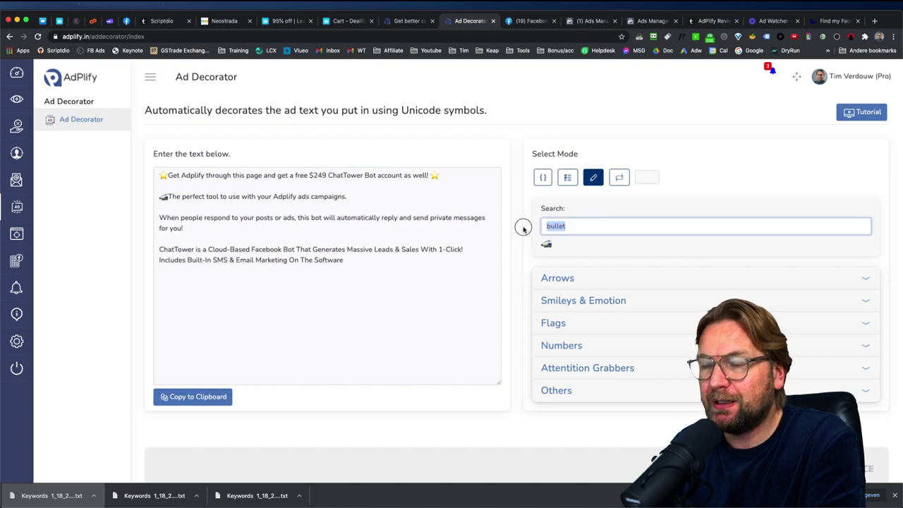
text(flower)
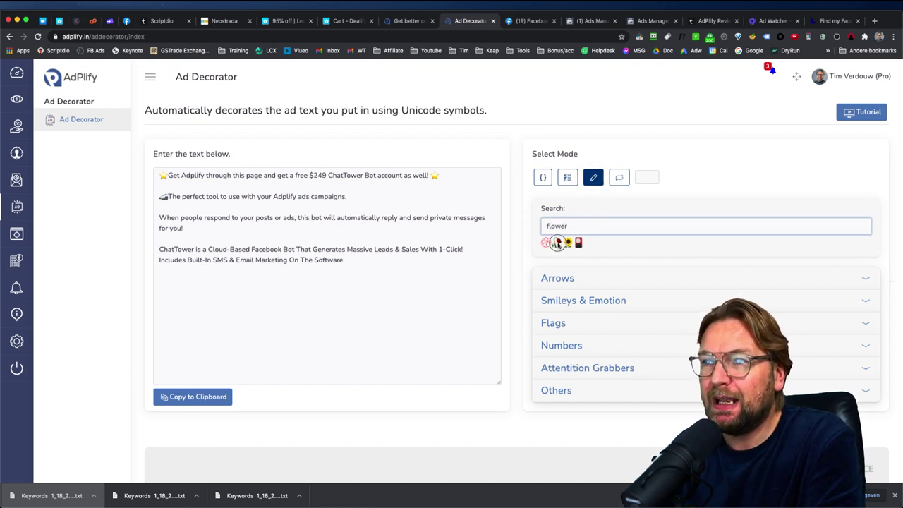
click(557, 242)
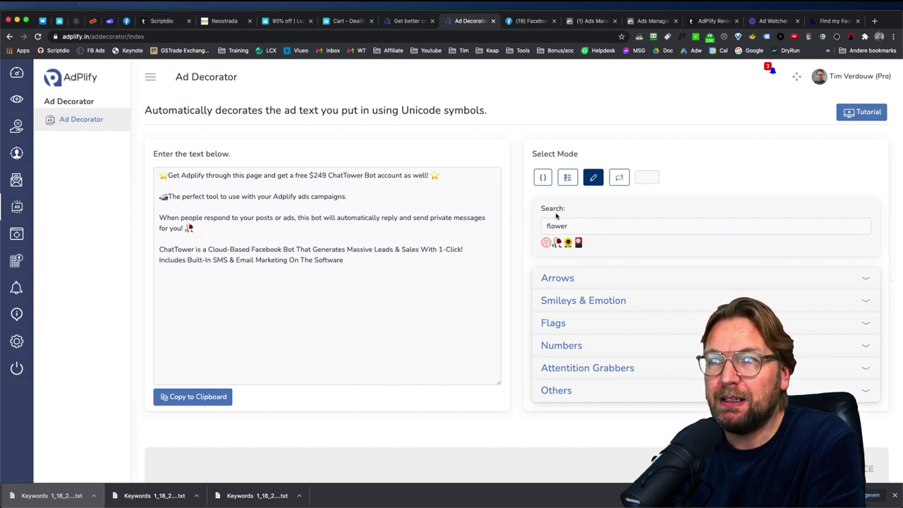
click(435, 262)
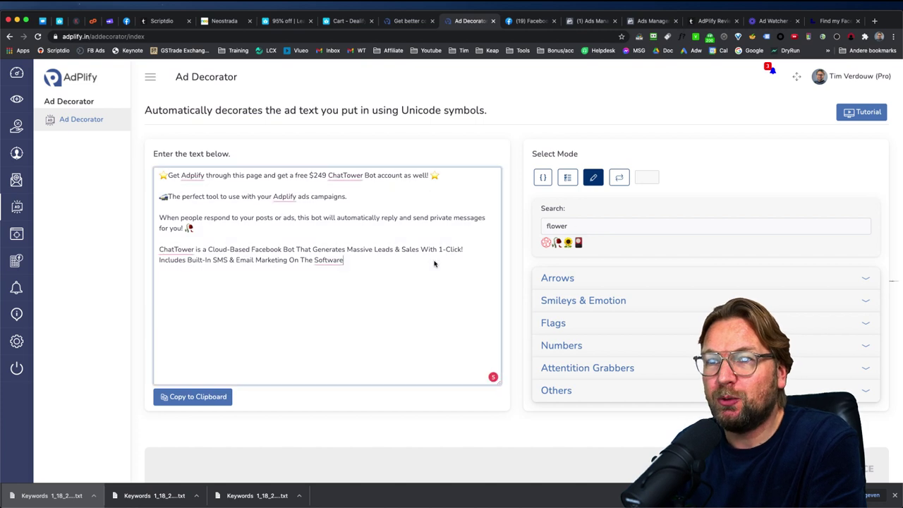
- Add a row of 20 repeated round pink flower emojis on its own line below the ad text
click(619, 177)
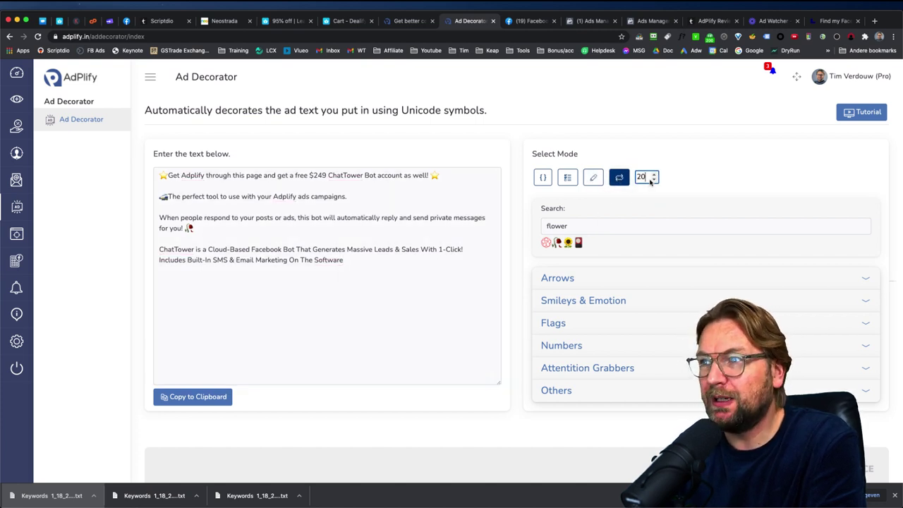
click(547, 243)
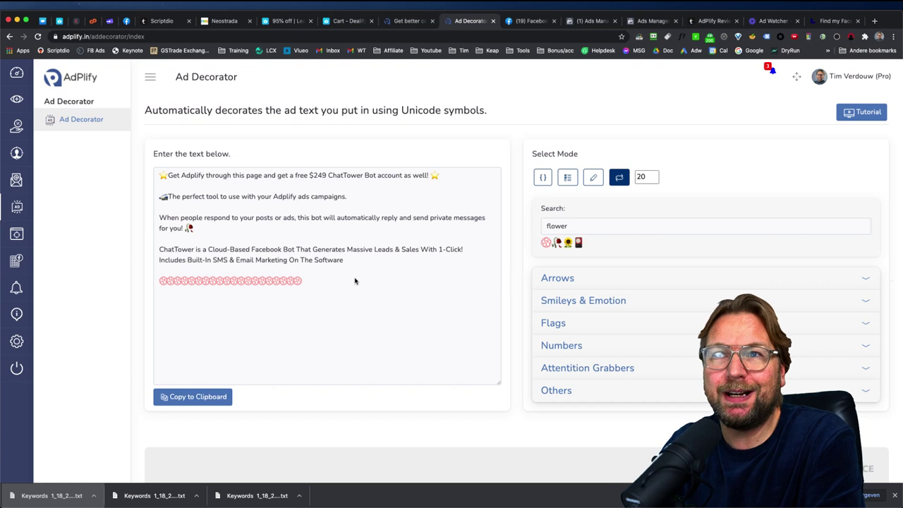
drag(296, 283, 162, 176)
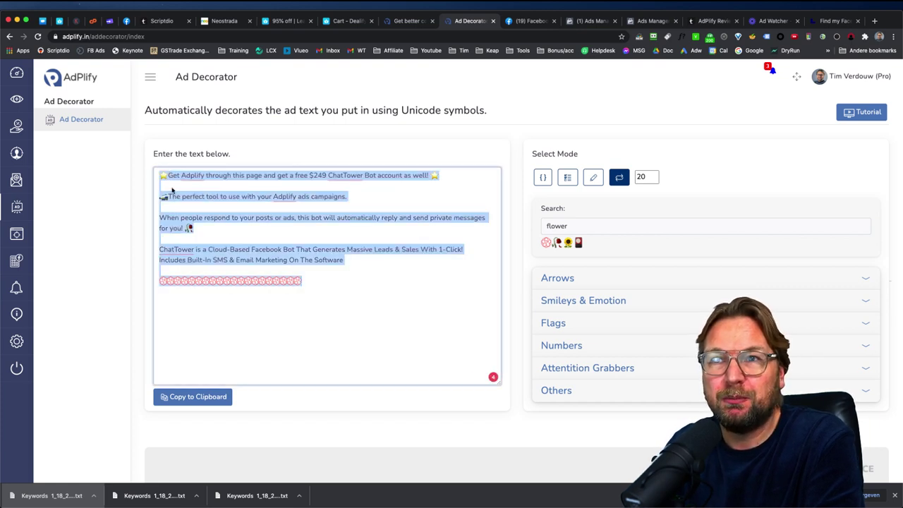
click(218, 200)
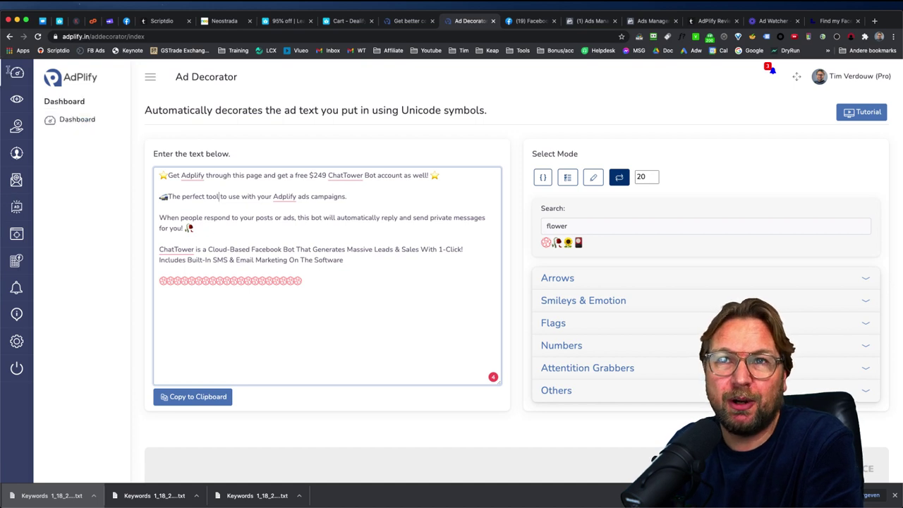
- Open Page Targeter from the dashboard and search for Facebook pages matching "marketing"
click(61, 102)
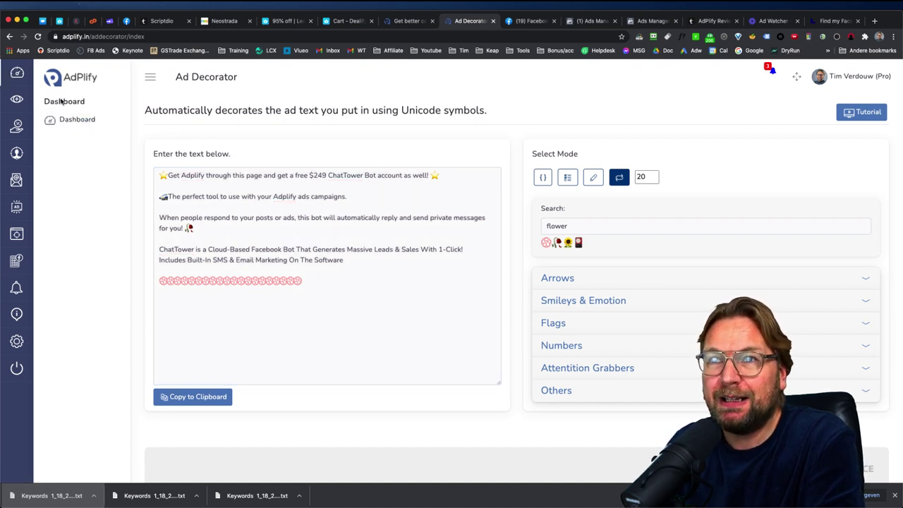
click(19, 74)
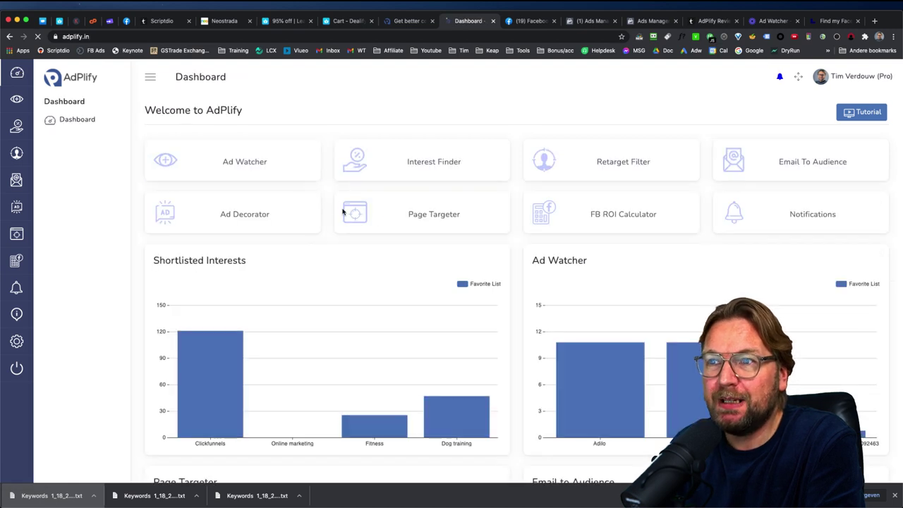
click(425, 217)
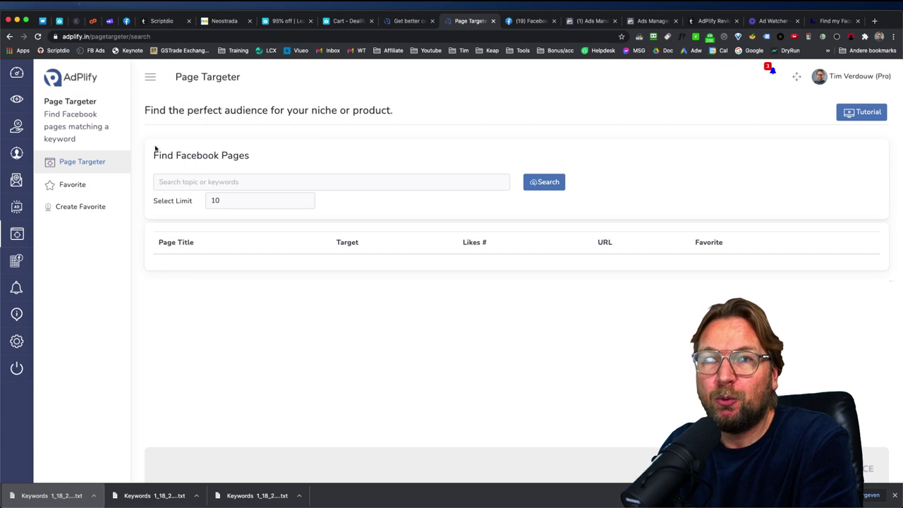
click(237, 182)
text(marketing)
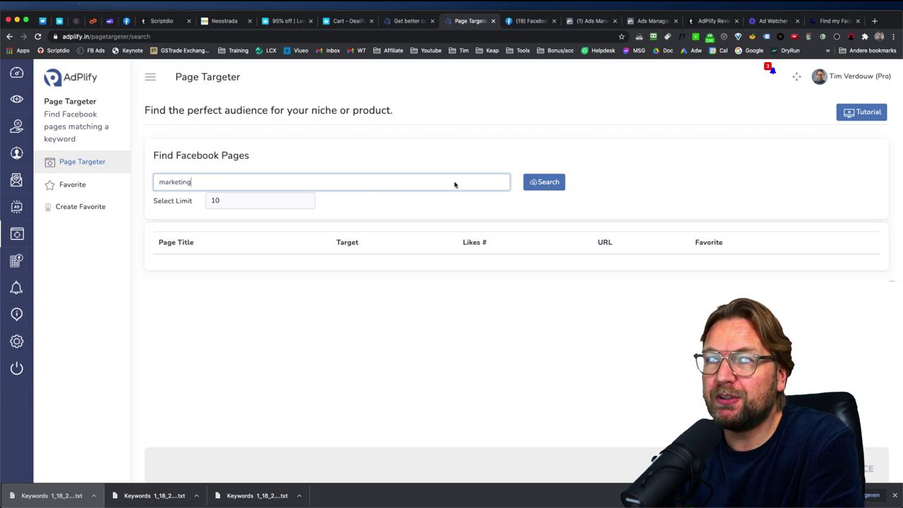
click(543, 182)
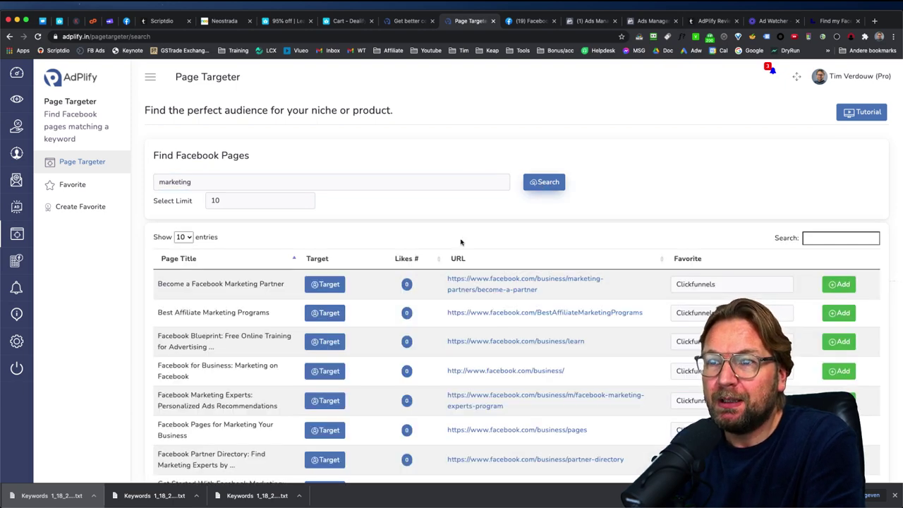
scroll(461, 242, down, 5)
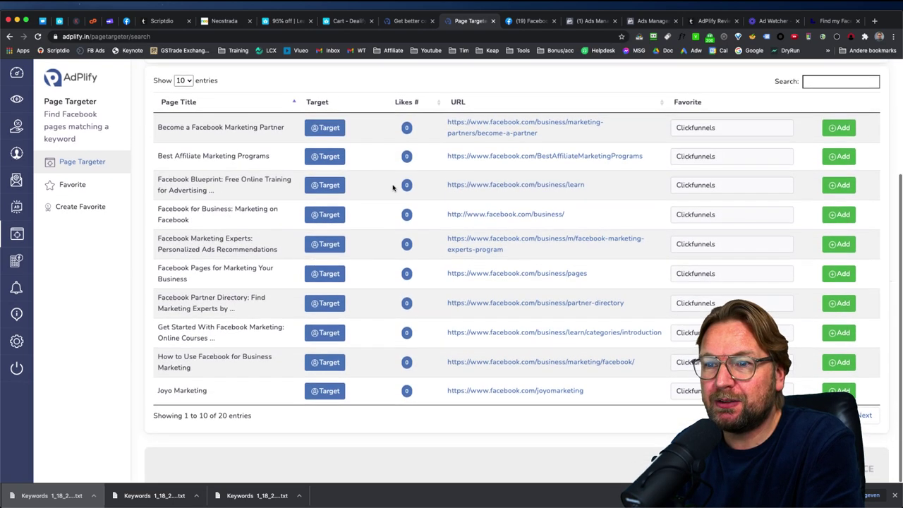
scroll(417, 370, up, 5)
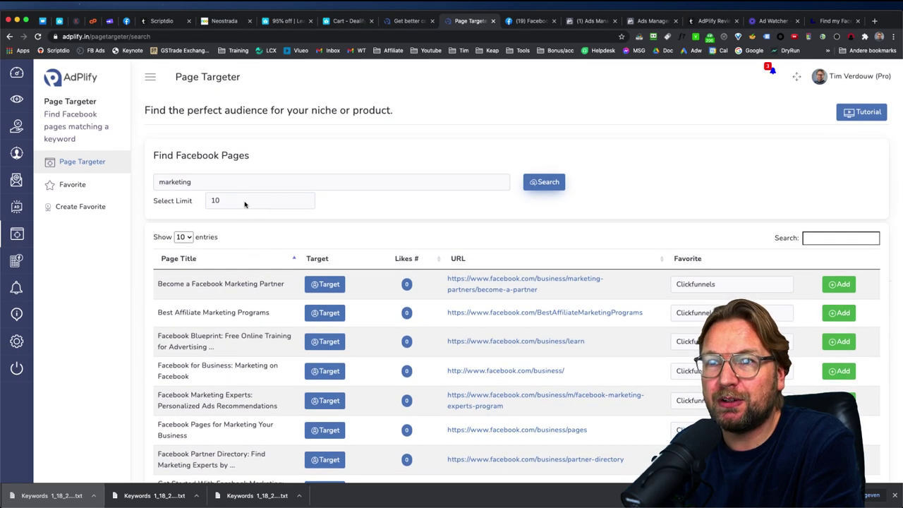
- Rerun the "marketing" page search with the result limit set to 200 and look through the pages
click(245, 204)
click(227, 202)
click(226, 206)
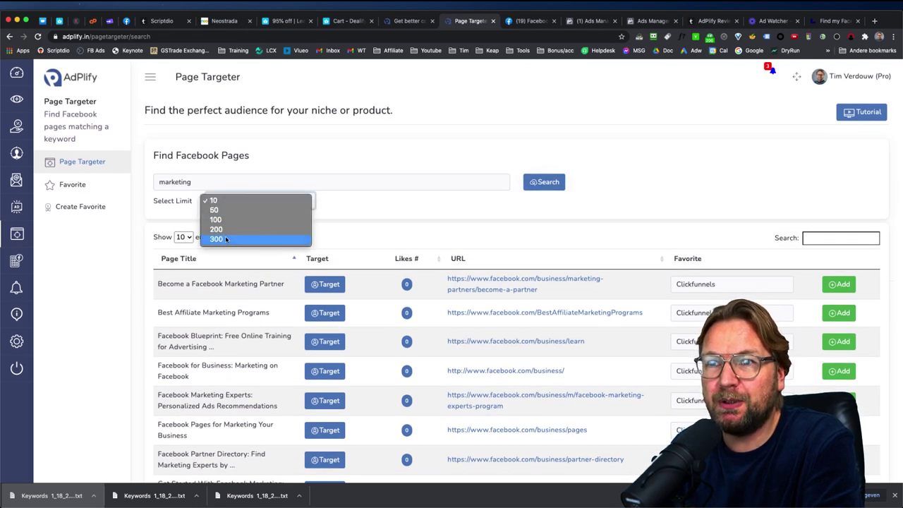
click(227, 229)
click(546, 185)
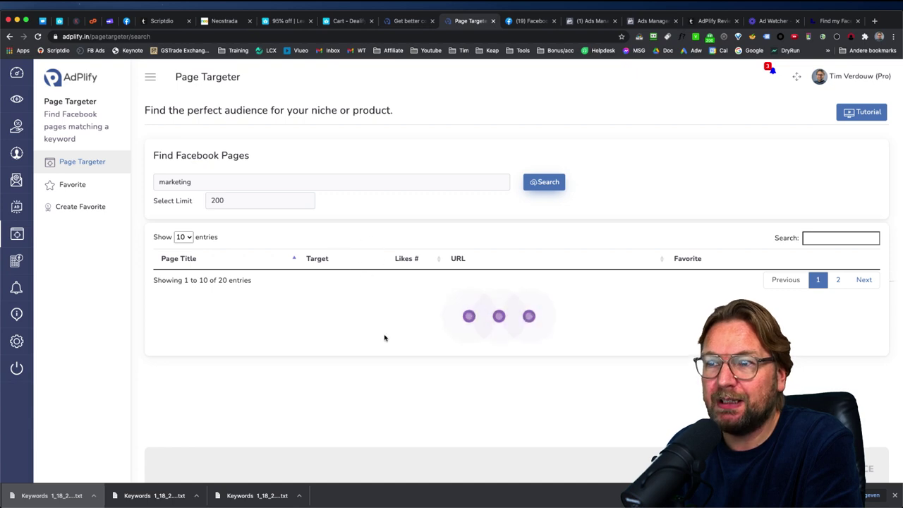
scroll(390, 328, down, 3)
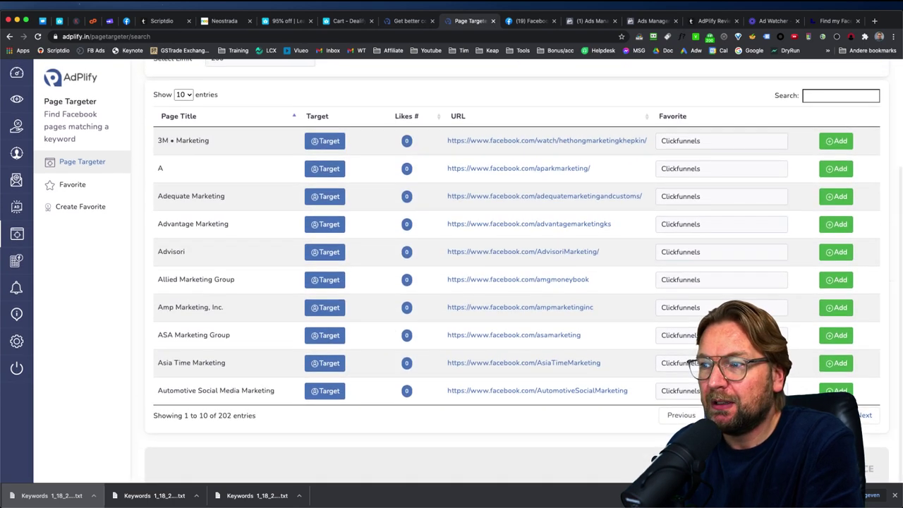
scroll(628, 319, up, 1)
scroll(628, 319, up, 2)
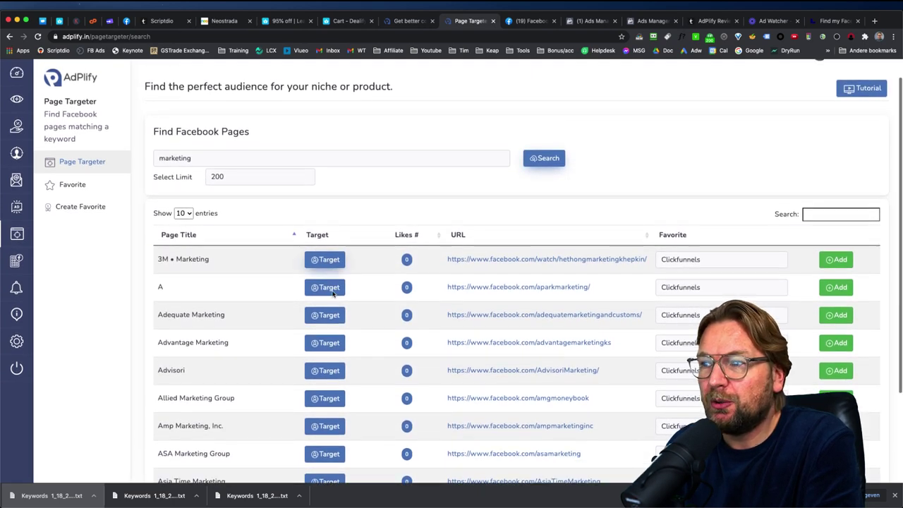
scroll(542, 297, down, 3)
scroll(542, 297, up, 1)
scroll(542, 297, up, 2)
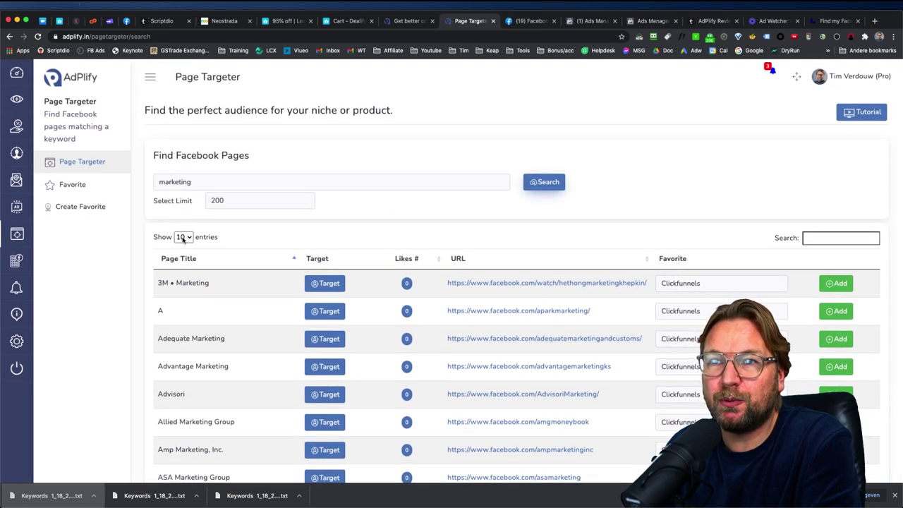
- Show all entries of the page results in one list and skim through them
click(184, 238)
click(183, 270)
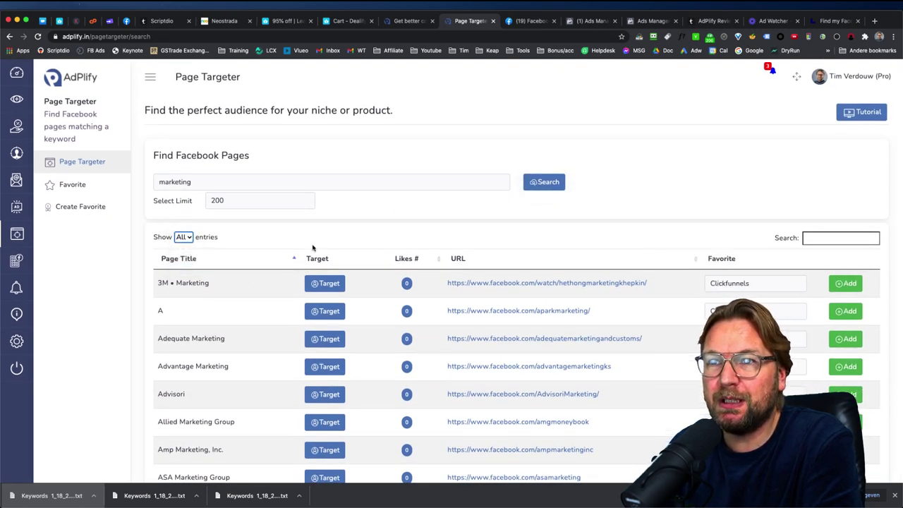
scroll(321, 254, down, 10)
scroll(321, 255, up, 10)
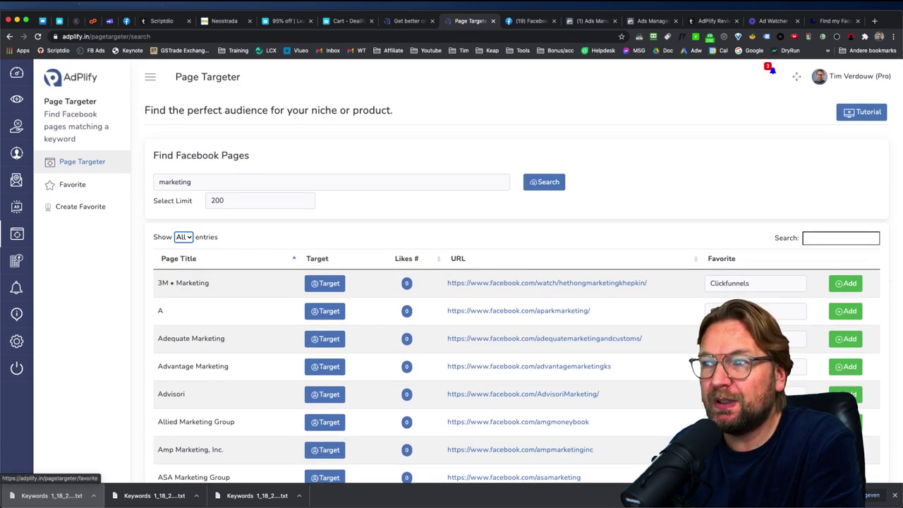
- Add the 3M • Marketing and Allied Marketing Group pages to the Online marketing favorites and open that list's shortlisted pages
click(713, 285)
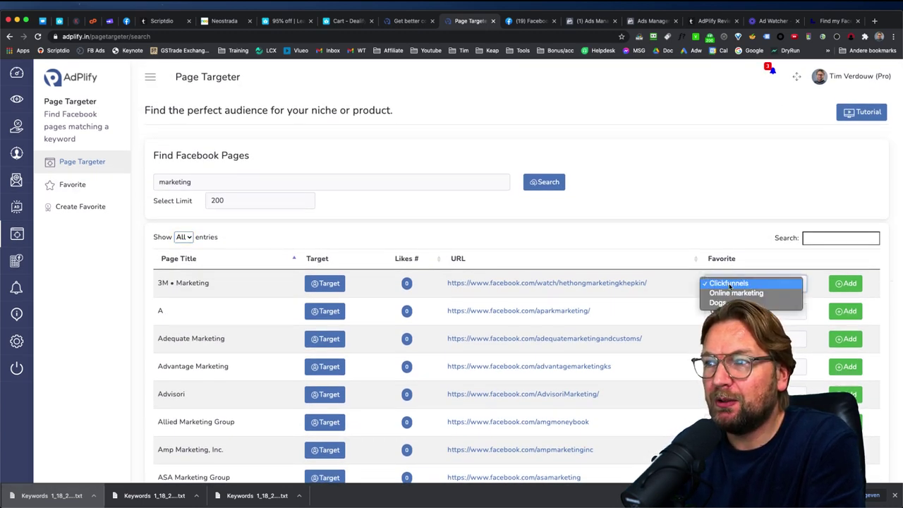
click(840, 283)
scroll(496, 317, down, 5)
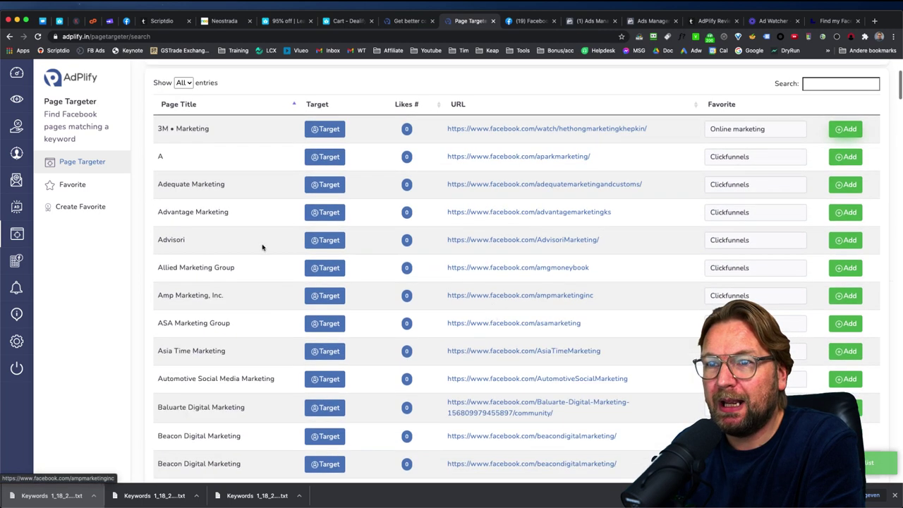
click(781, 268)
click(784, 277)
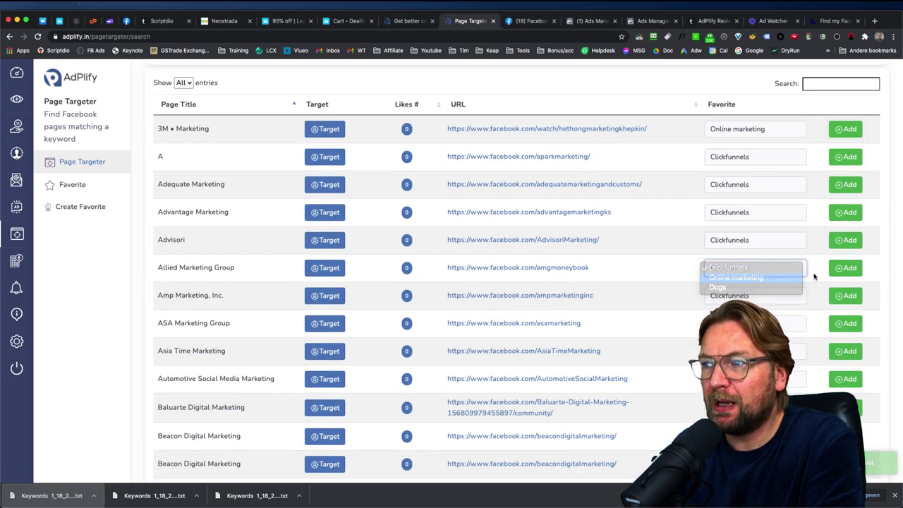
click(65, 187)
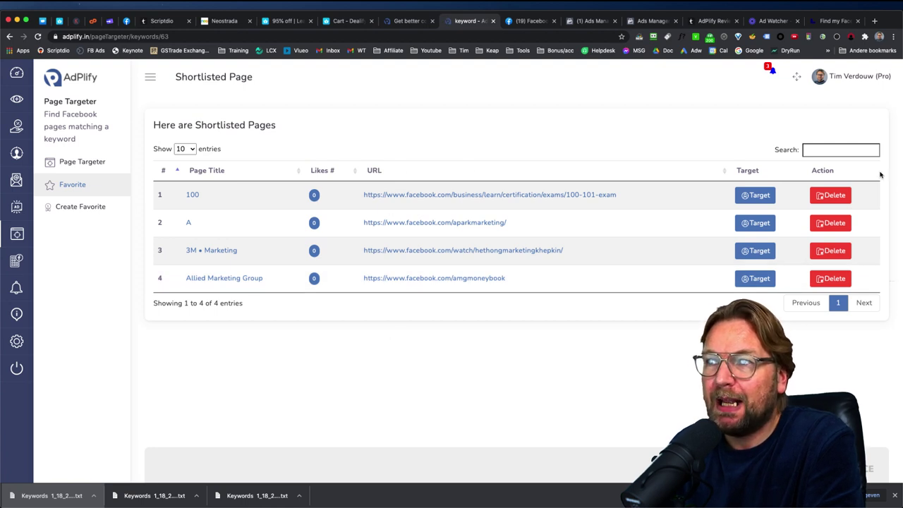
- Return to the dashboard and open the FB ROI Calculator
mouse_move(24, 103)
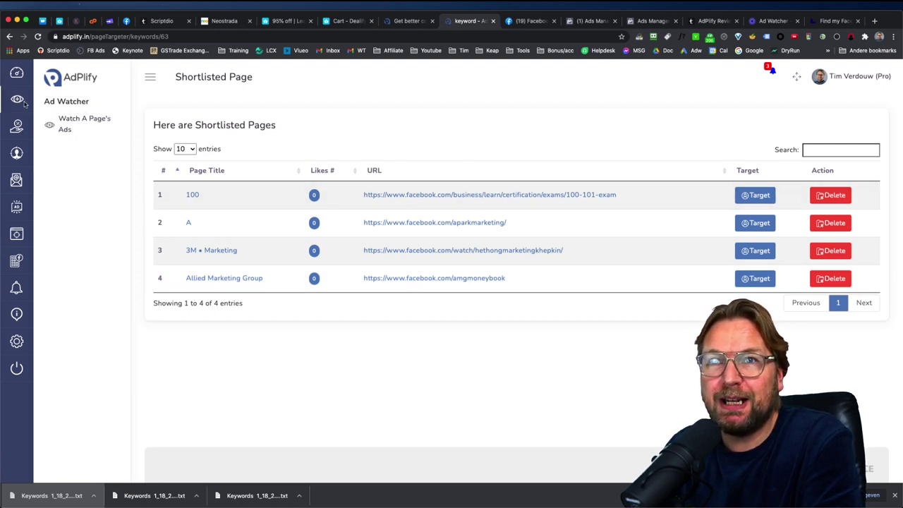
mouse_move(20, 124)
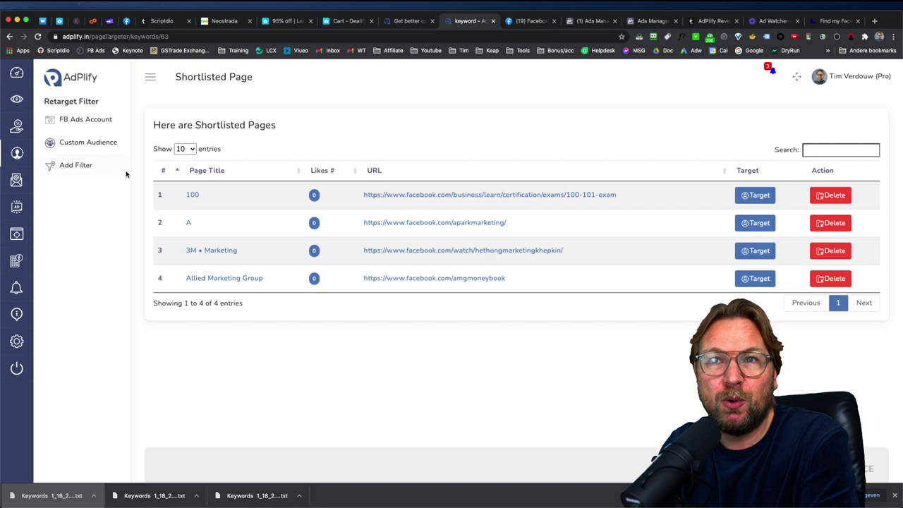
click(18, 73)
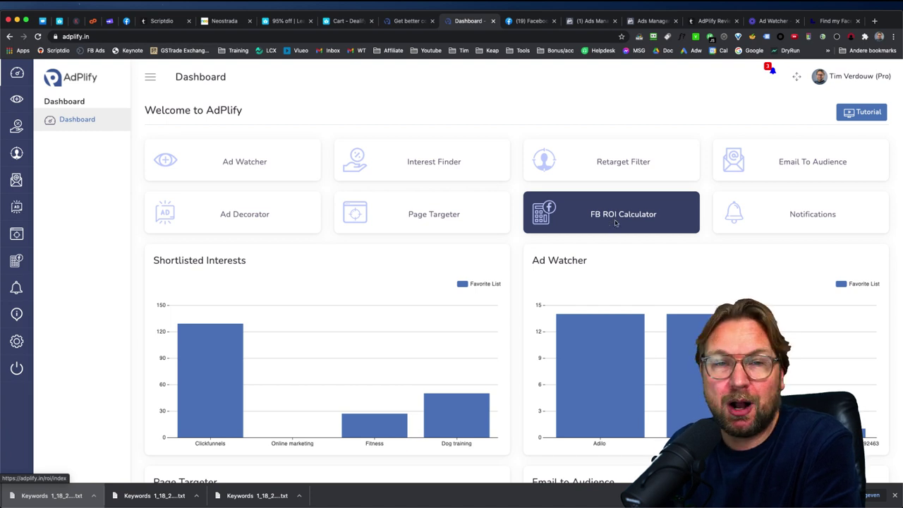
click(615, 223)
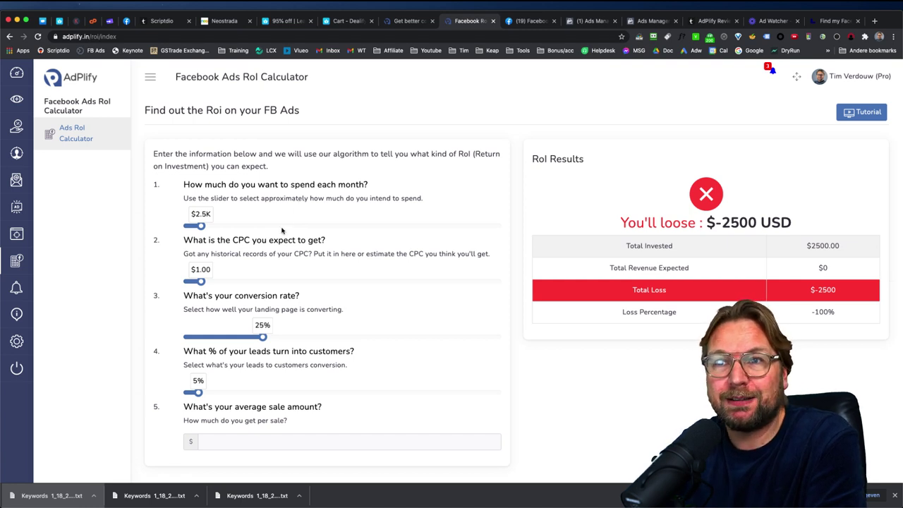
- Set the expected CPC to $0.61, conversion rate to 13%, leads turning into customers to 4% and average sale amount to $197
scroll(268, 255, down, 1)
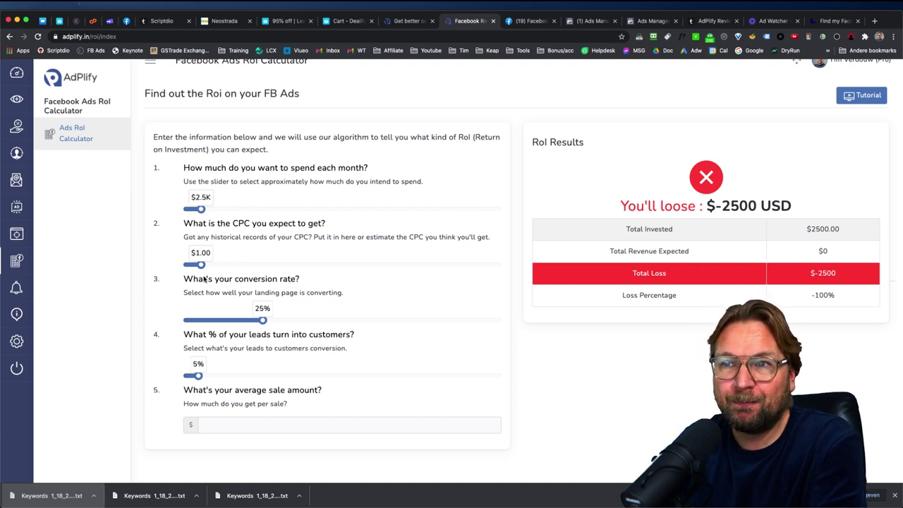
drag(202, 270, 194, 269)
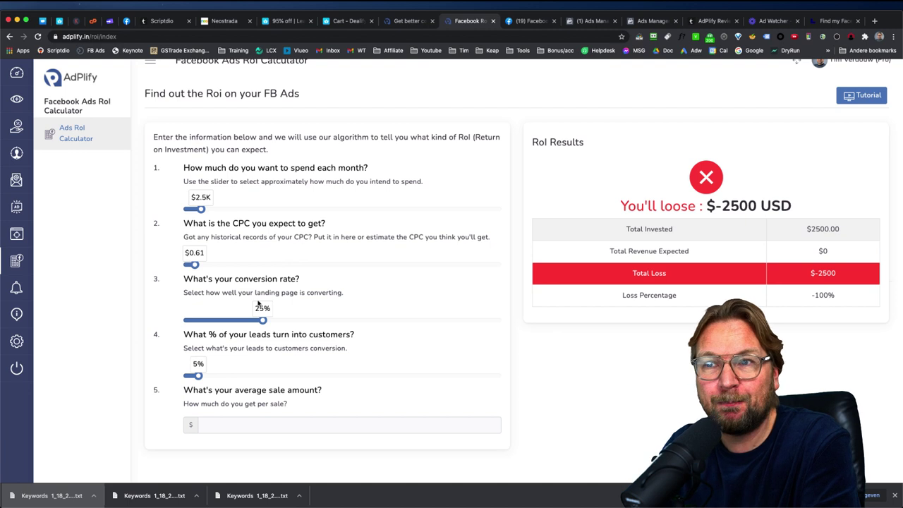
drag(261, 321, 226, 324)
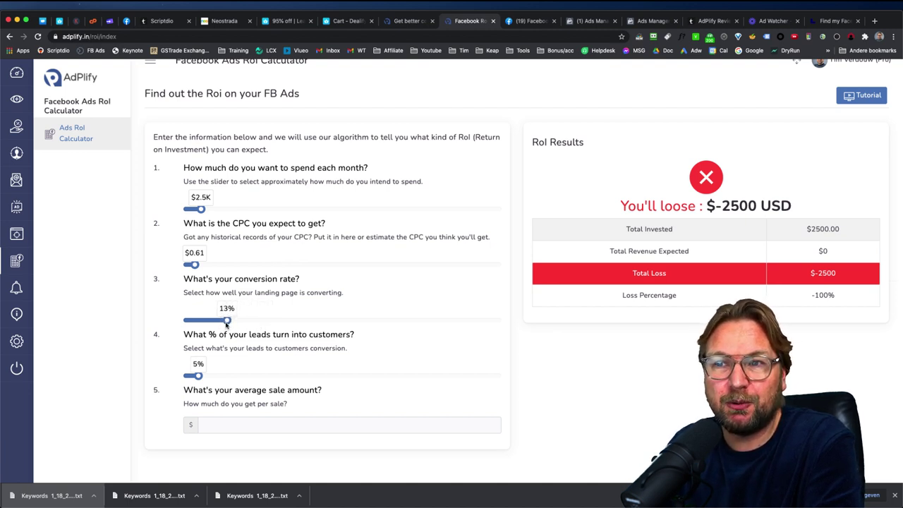
scroll(254, 320, down, 1)
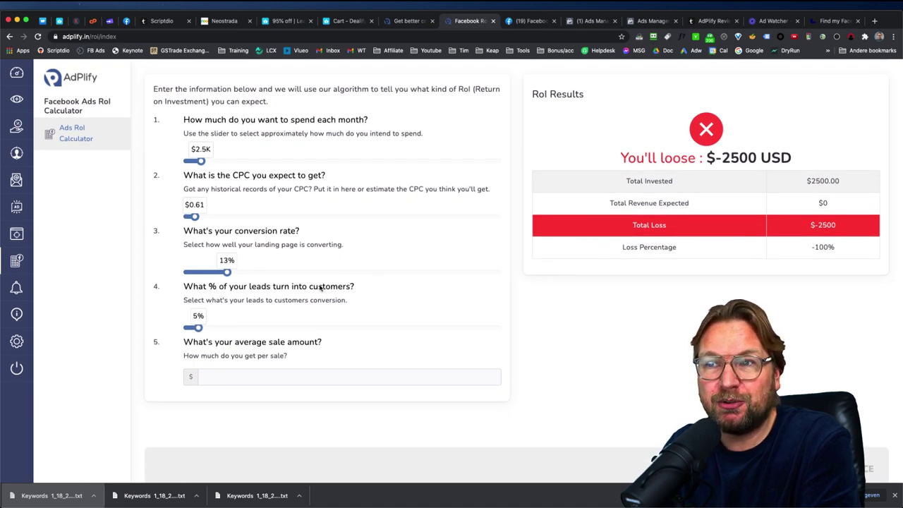
drag(200, 332, 200, 332)
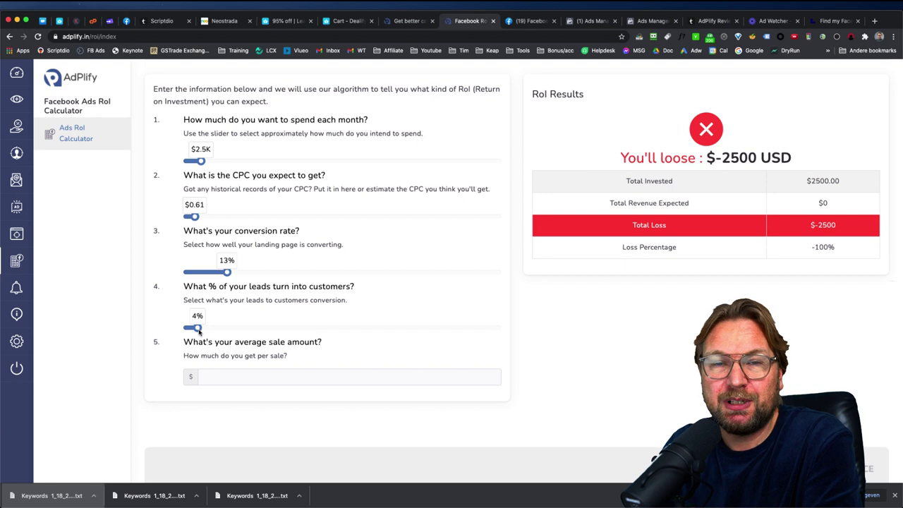
click(265, 378)
text(197)
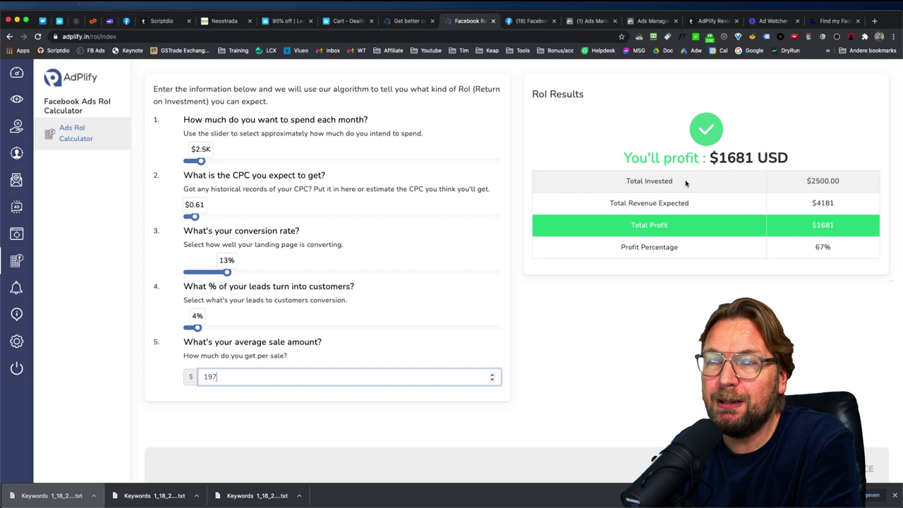
- Raise the expected CPC to $1.00 and then to $1.14 to compare the RoI results
scroll(494, 229, up, 2)
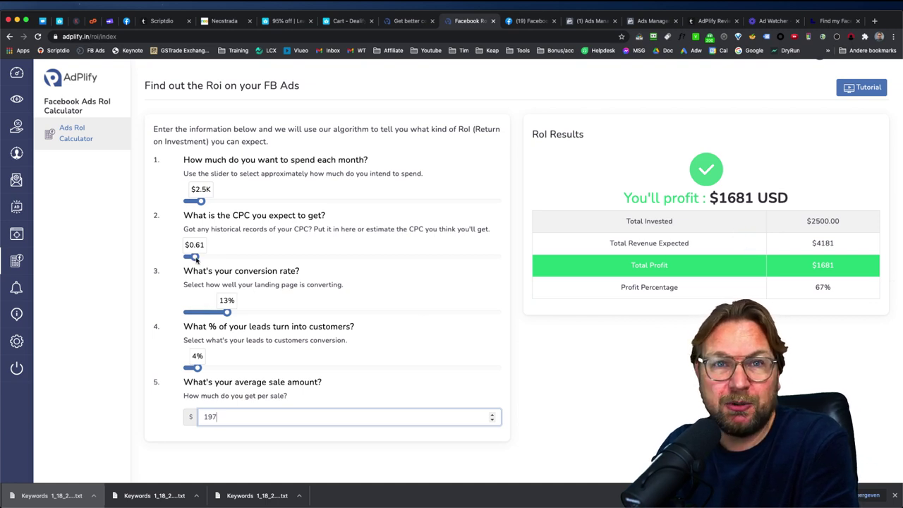
drag(196, 258, 204, 258)
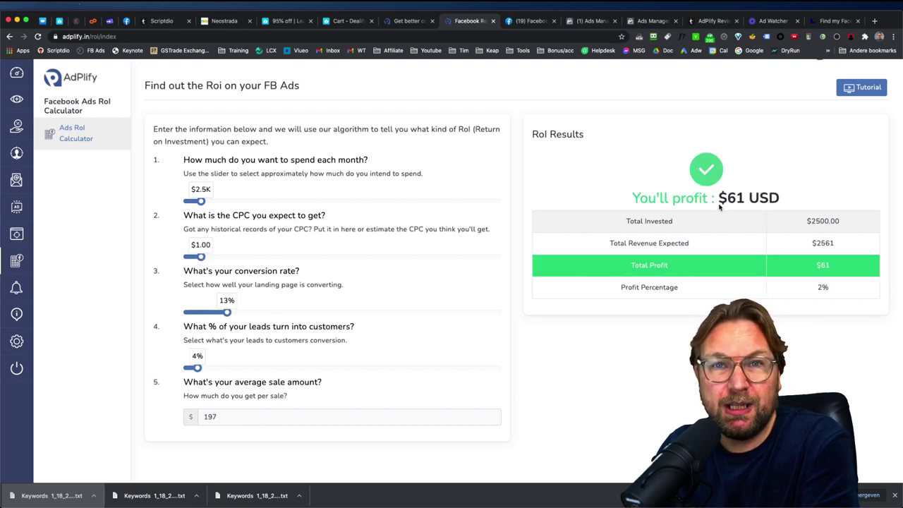
drag(202, 259, 203, 258)
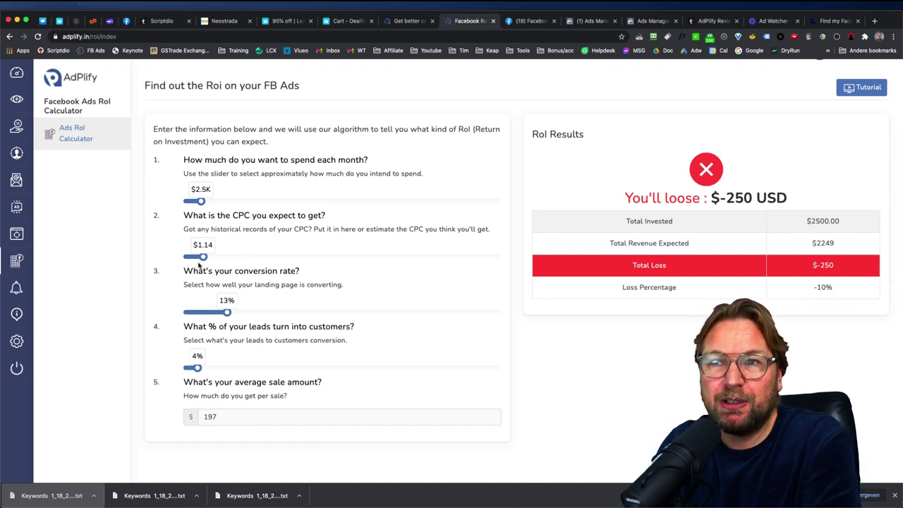
- Set the expected CPC to $0.97, conversion rate to 19% and leads turning into customers to 9%, and return to the dashboard
drag(203, 258, 201, 259)
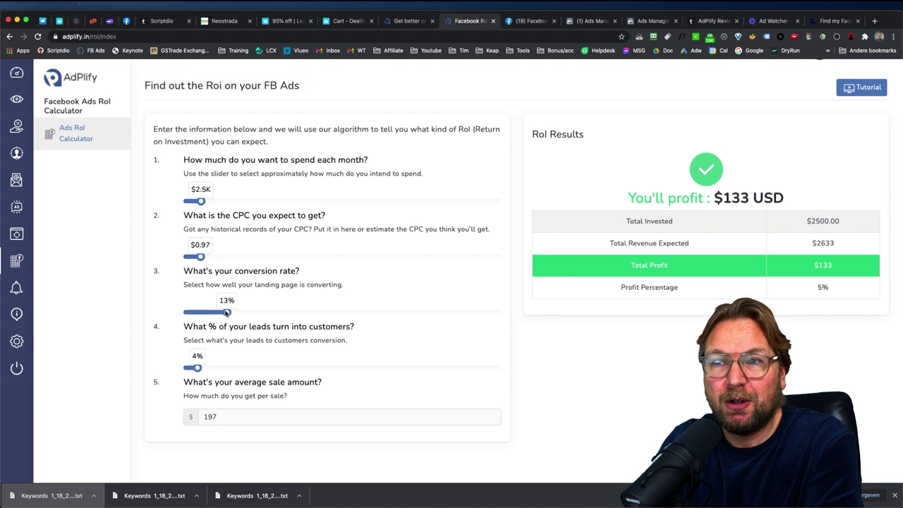
drag(227, 314, 246, 314)
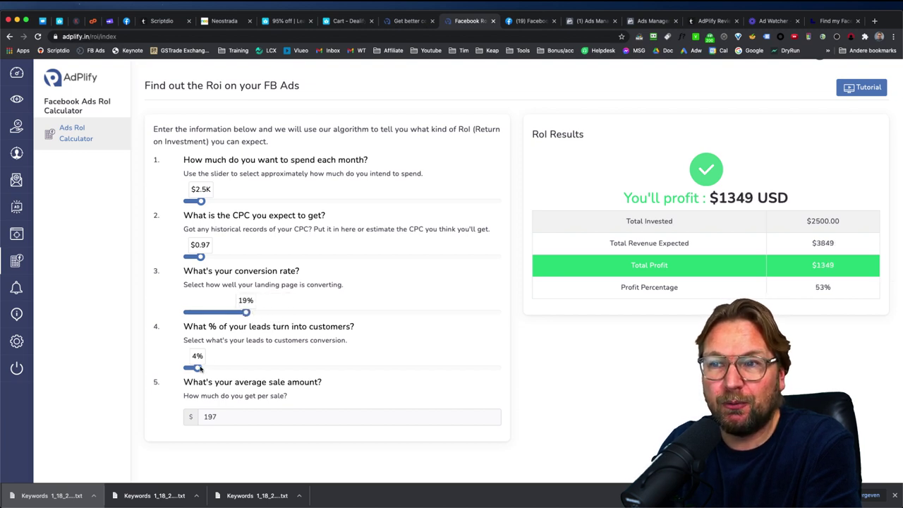
drag(200, 367, 215, 367)
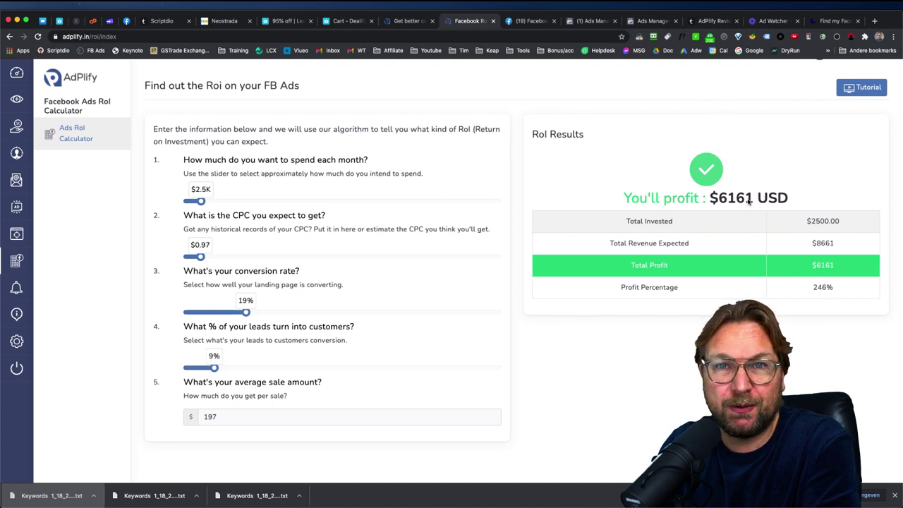
click(17, 72)
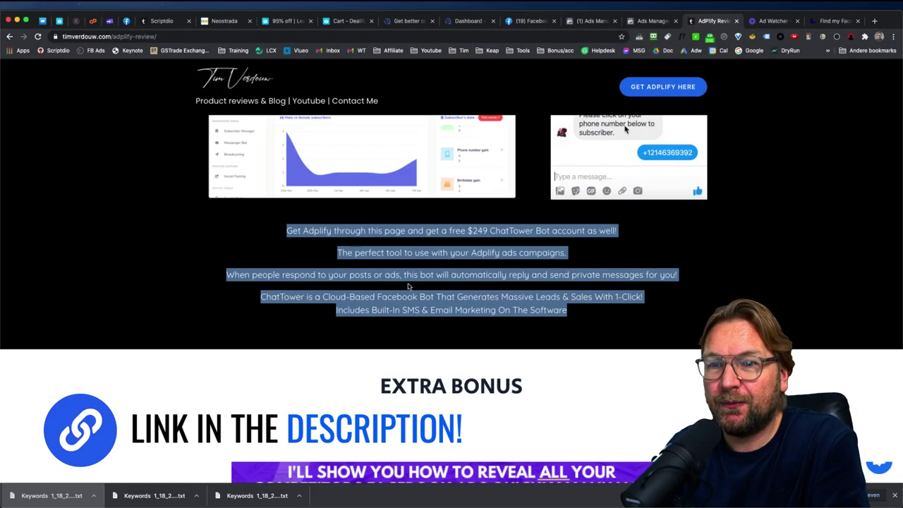
- Find the AdPlify Upsells & Pricing section on the review page and highlight the early-bird price in the AdPlify Elite offer
scroll(402, 300, down, 3)
scroll(395, 282, up, 15)
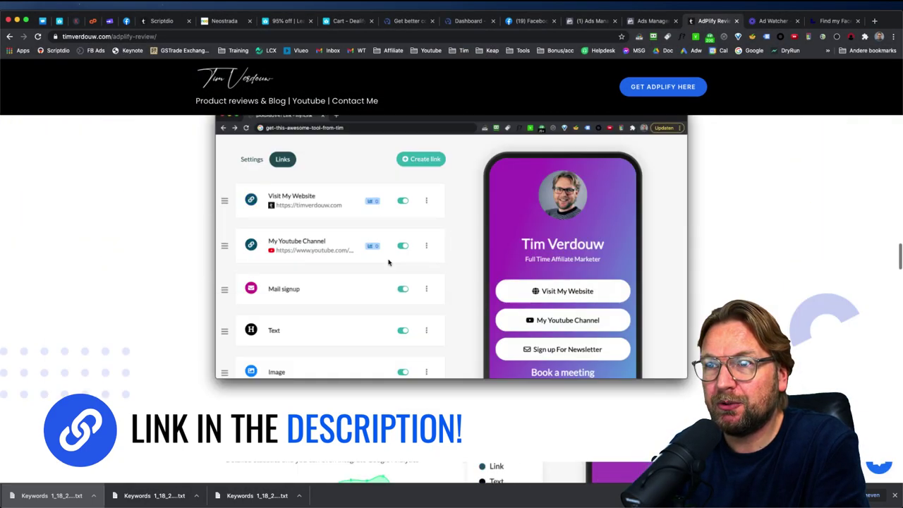
scroll(389, 261, up, 5)
scroll(389, 259, down, 2)
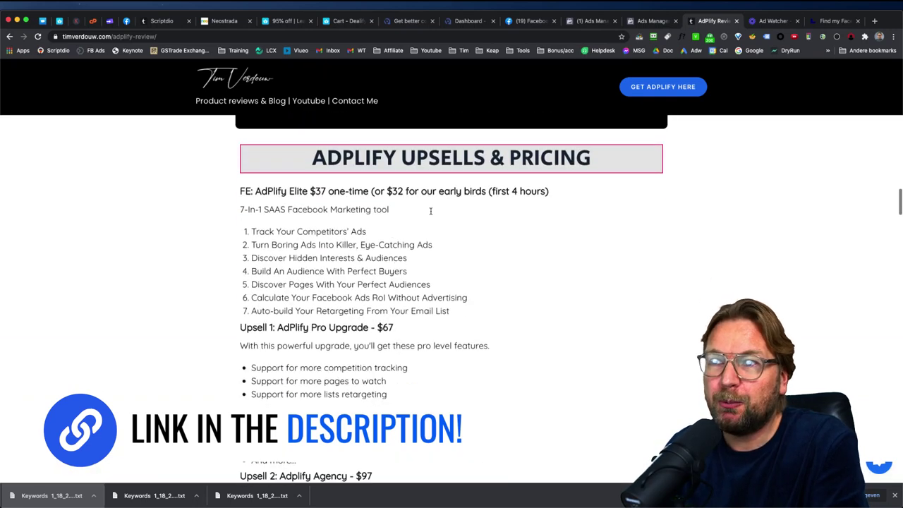
scroll(431, 210, down, 1)
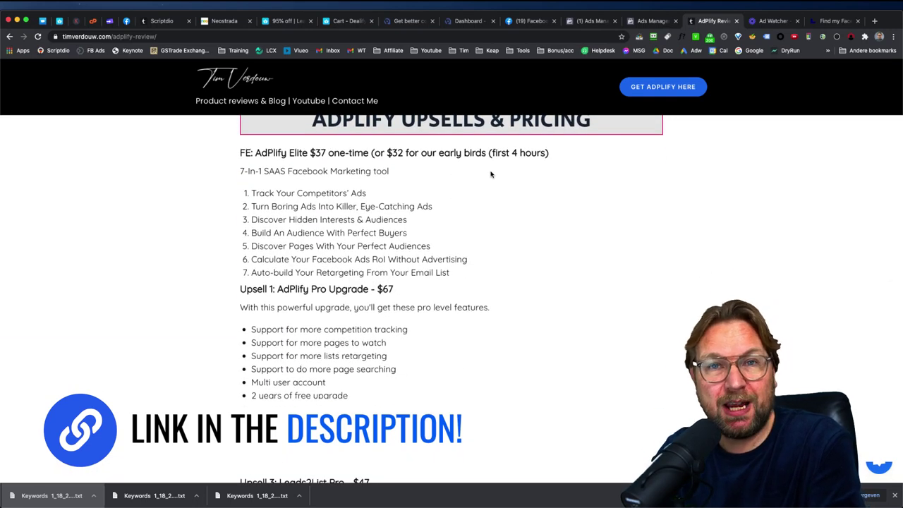
drag(403, 157, 389, 158)
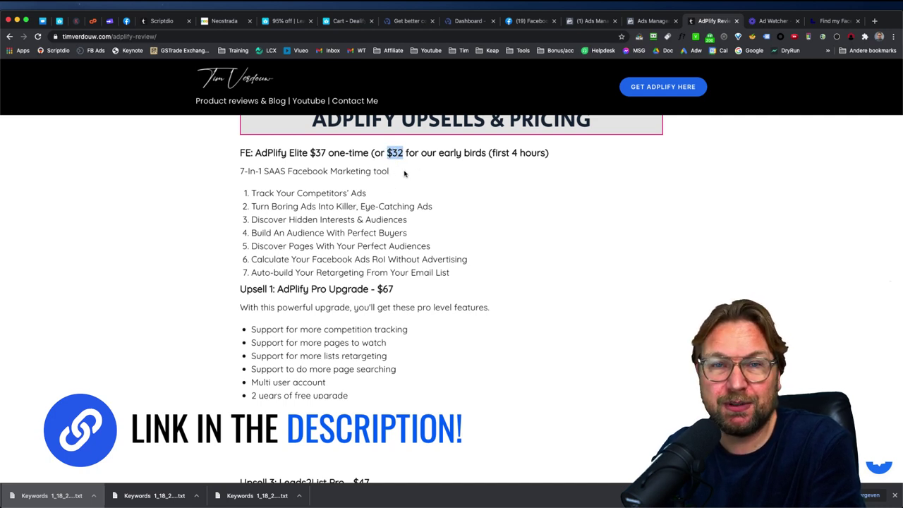
click(405, 174)
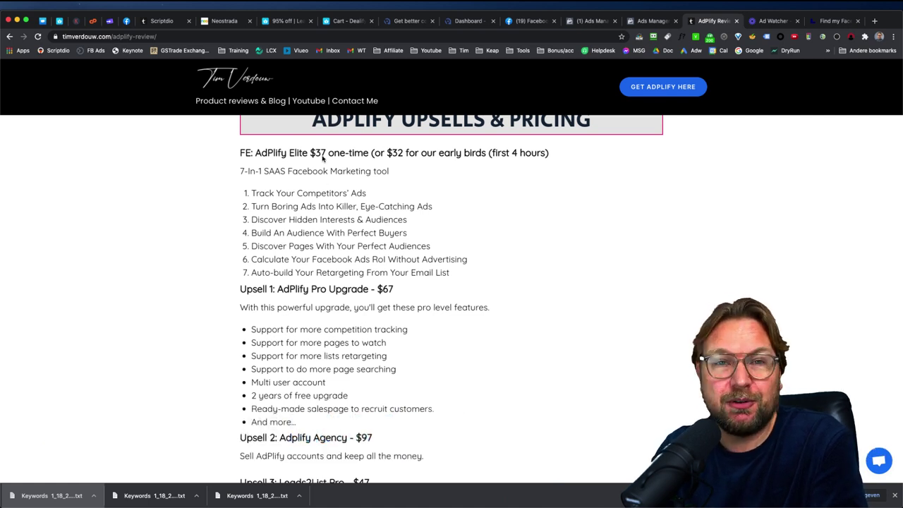
triple_click(238, 152)
- Review the upsell offers from AdPlify Pro Upgrade through AddResponse Pro and return to the start of the pricing section
scroll(364, 266, down, 3)
scroll(363, 262, down, 1)
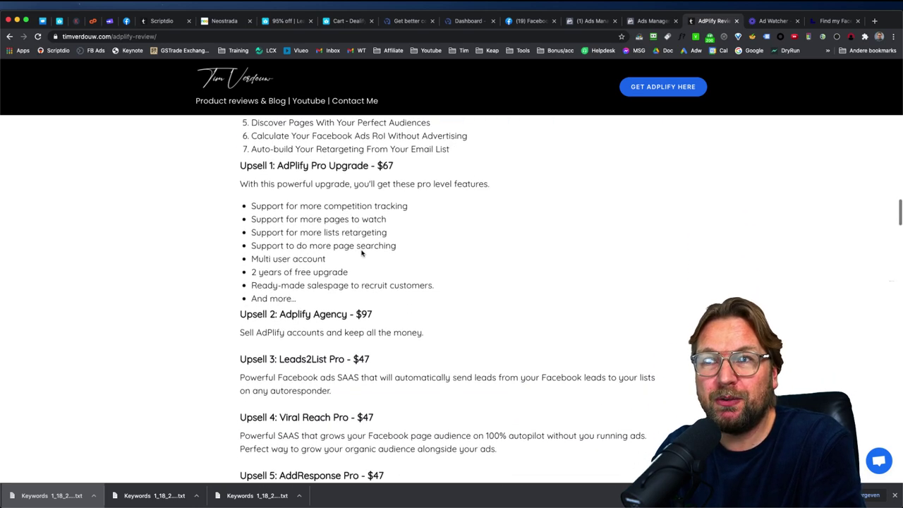
drag(262, 169, 349, 395)
scroll(423, 261, up, 2)
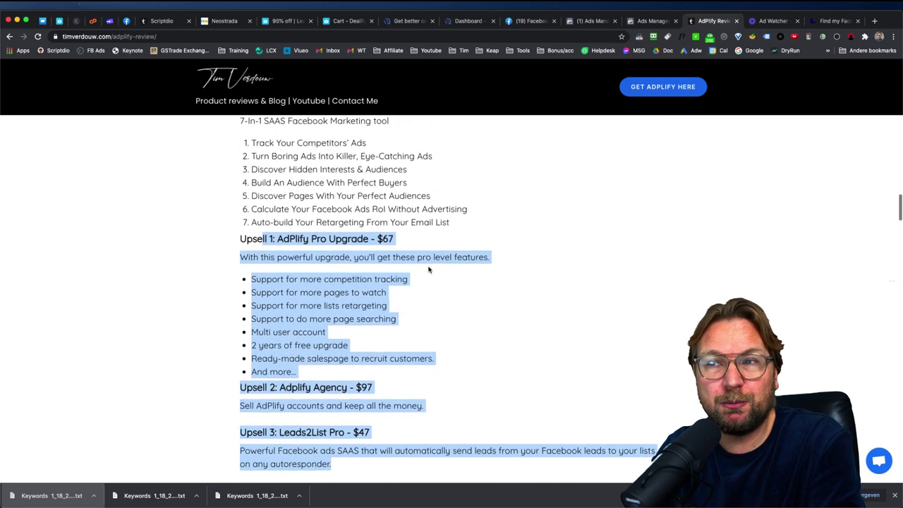
click(435, 340)
scroll(423, 304, down, 5)
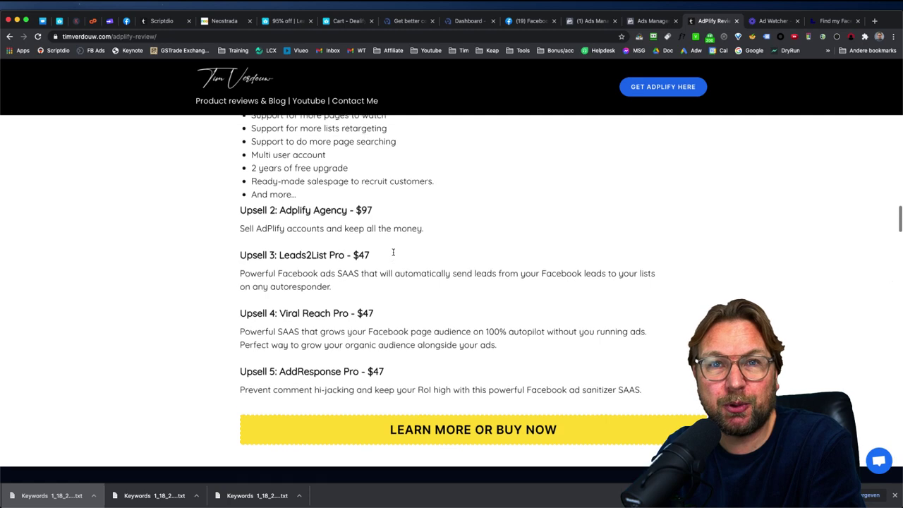
scroll(394, 252, up, 9)
scroll(394, 252, up, 1)
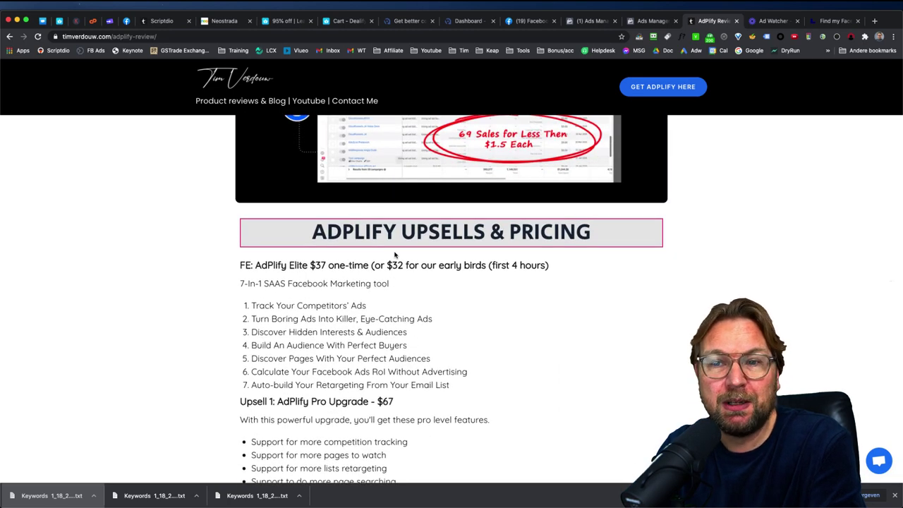
scroll(390, 286, down, 1)
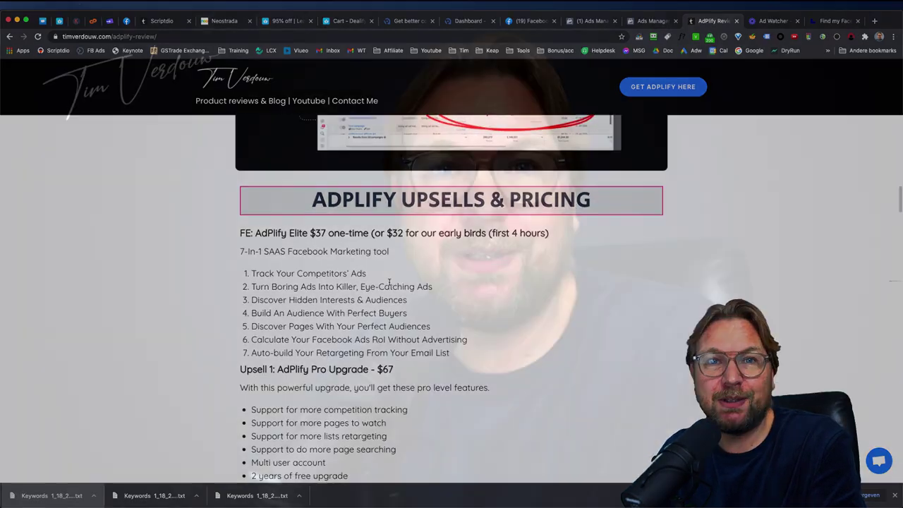